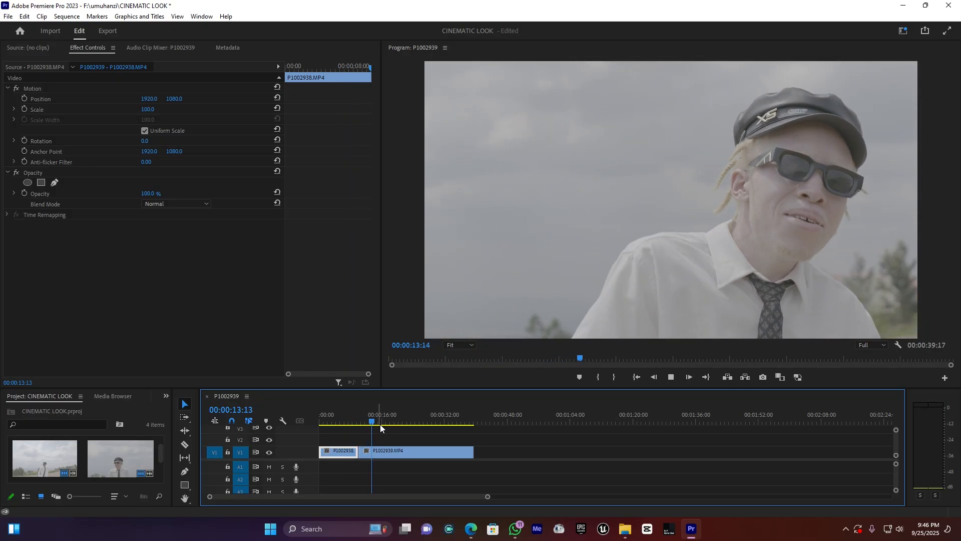
Stop playback, switch to the Color workspace, and place the playhead at 00:00:28:06 on clip P1002939.MP4 with a narrower Lumetri Color panel.
{"action": "key", "text": "space"}
{"action": "left_click", "coordinate": [390, 423]}
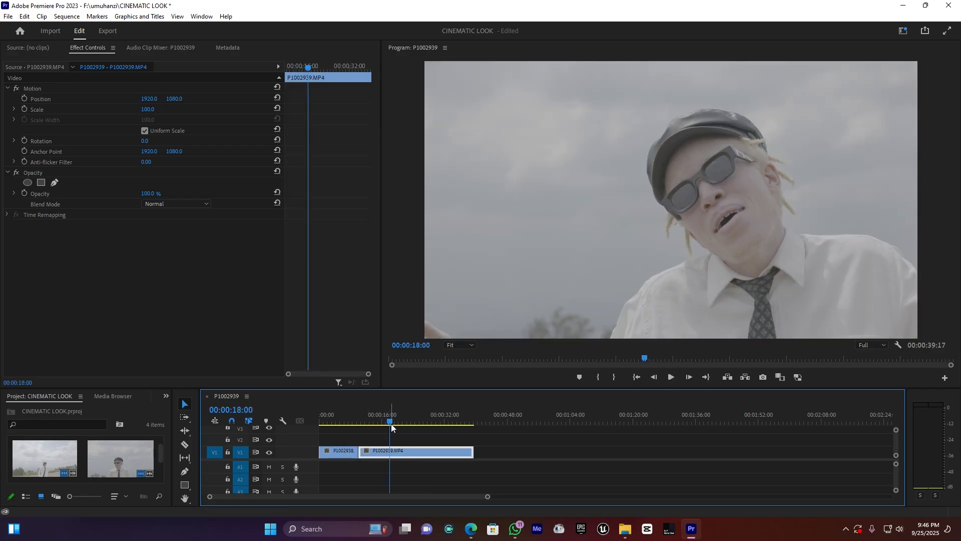
{"action": "left_click", "coordinate": [904, 32]}
{"action": "left_click", "coordinate": [835, 125]}
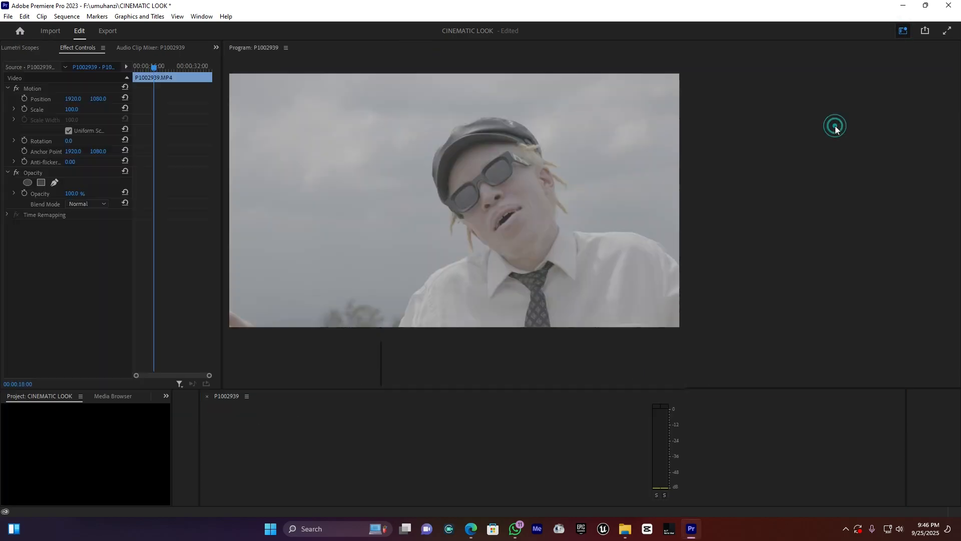
{"action": "left_click_drag", "start_coordinate": [427, 420], "coordinate": [457, 429]}
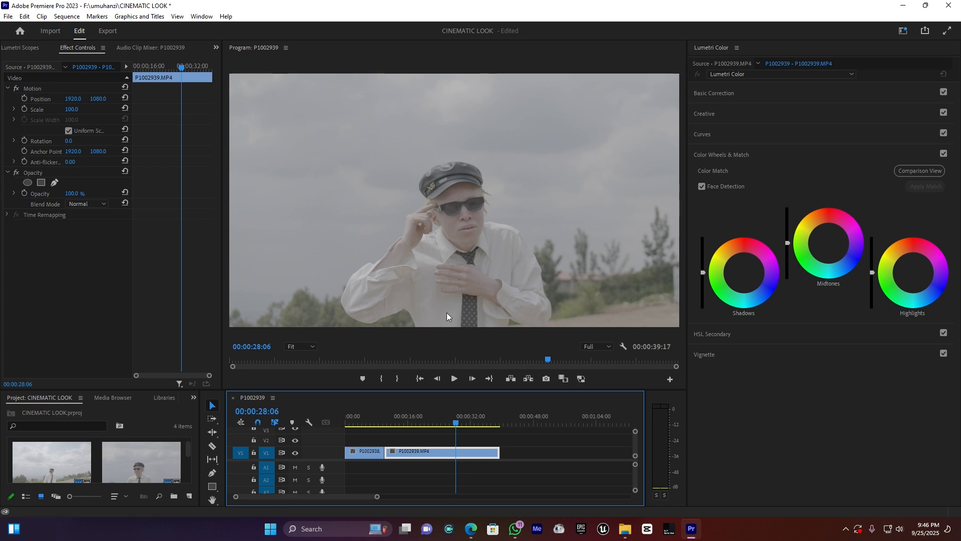
{"action": "left_click", "coordinate": [716, 154]}
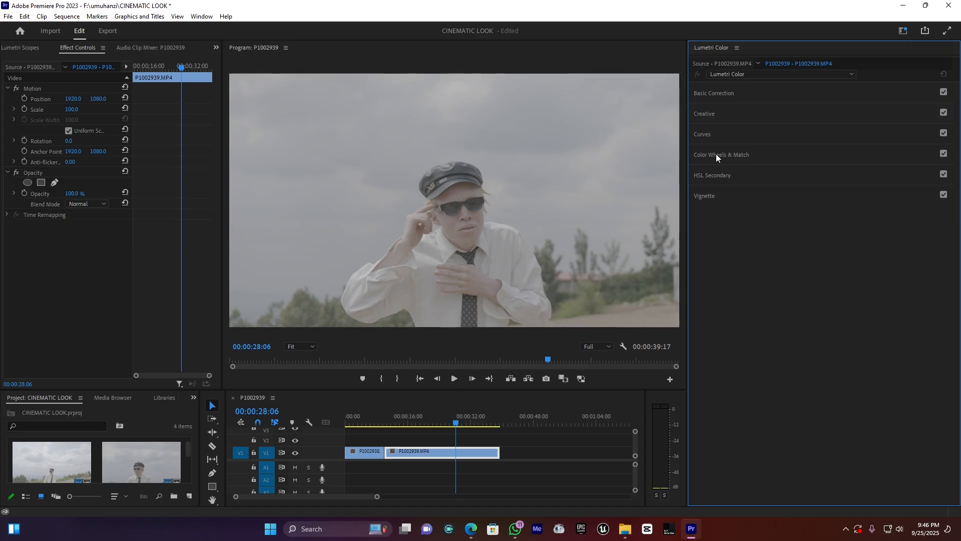
{"action": "left_click_drag", "start_coordinate": [687, 149], "coordinate": [759, 144]}
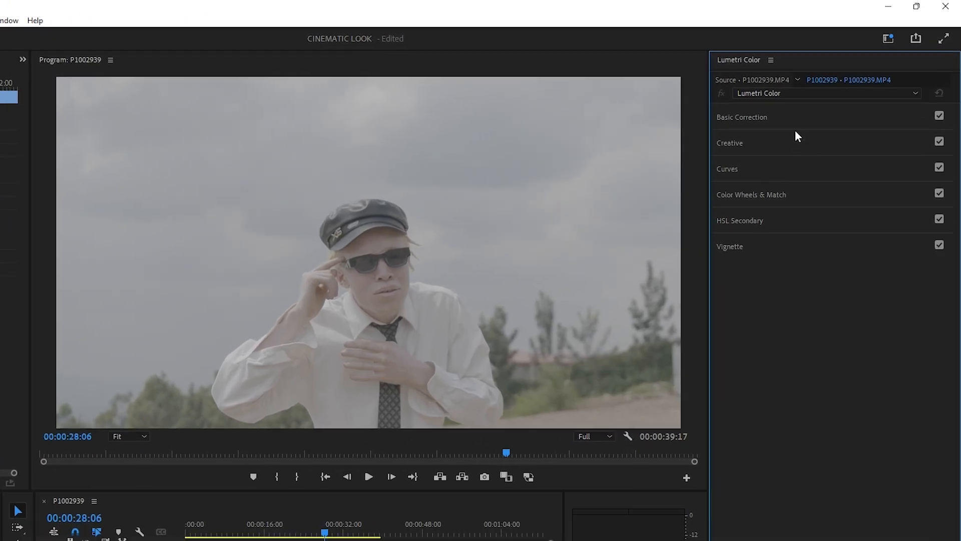
Apply the automatic Basic Correction to the clip and raise its intensity to 100.
{"action": "left_click", "coordinate": [746, 120]}
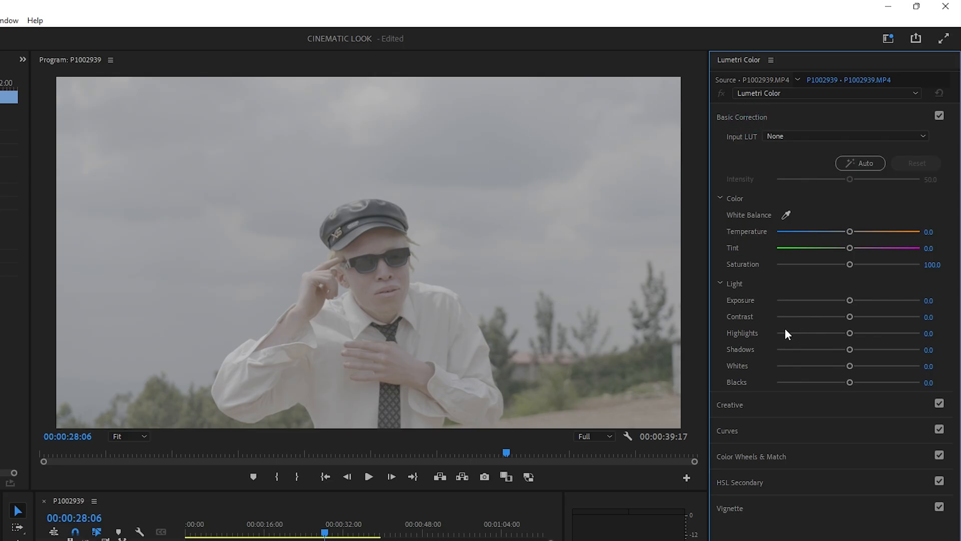
{"action": "left_click", "coordinate": [866, 163]}
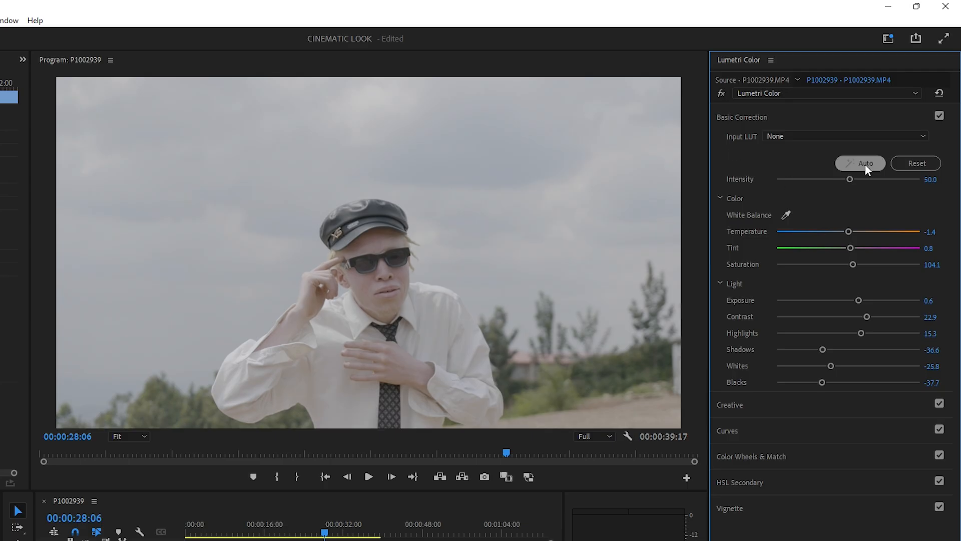
{"action": "left_click_drag", "start_coordinate": [851, 179], "coordinate": [919, 183]}
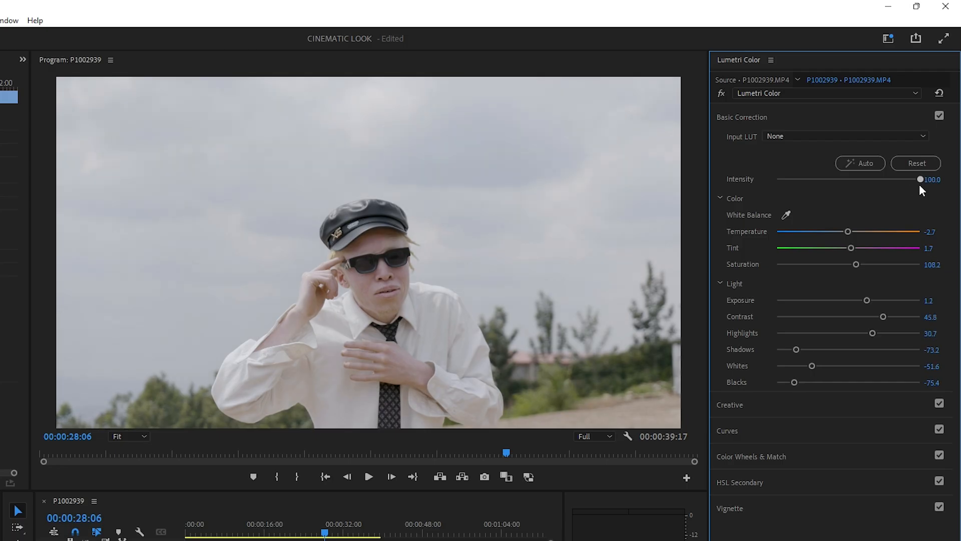
Compare the clip with Lumetri Color bypassed and with the auto correction intensity swept to 0 and back to 100.
{"action": "left_click", "coordinate": [722, 94]}
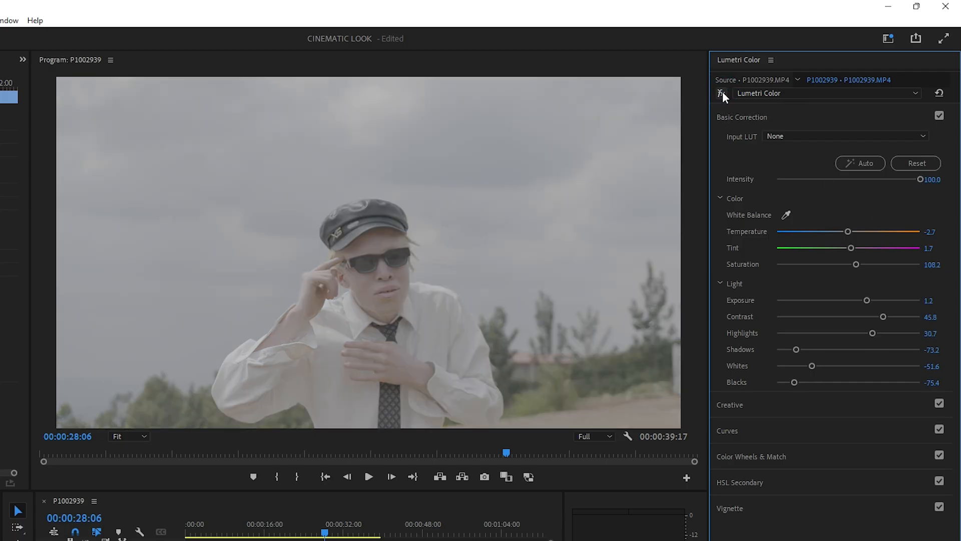
{"action": "left_click", "coordinate": [721, 93]}
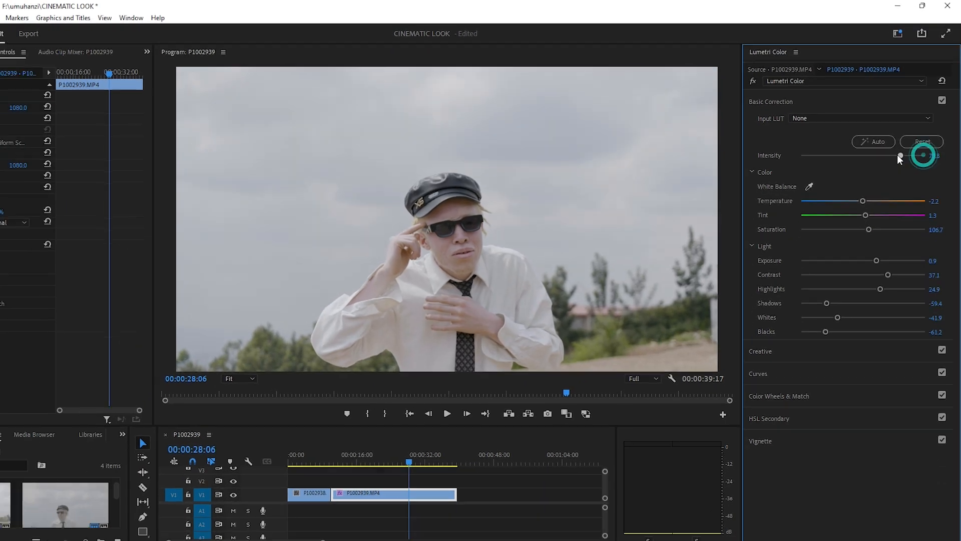
{"action": "left_click_drag", "start_coordinate": [919, 178], "coordinate": [830, 181]}
{"action": "left_click_drag", "start_coordinate": [858, 146], "coordinate": [800, 147]}
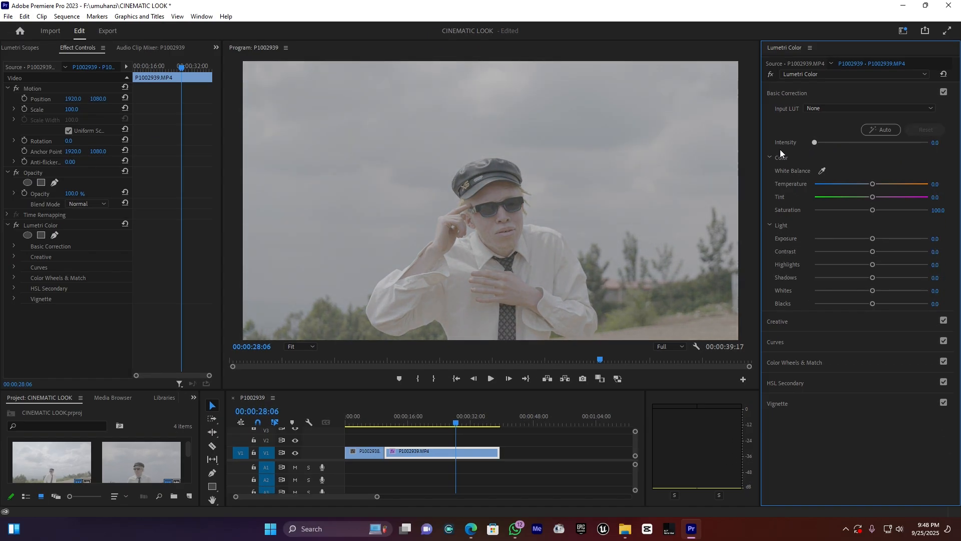
{"action": "left_click_drag", "start_coordinate": [815, 142], "coordinate": [943, 138]}
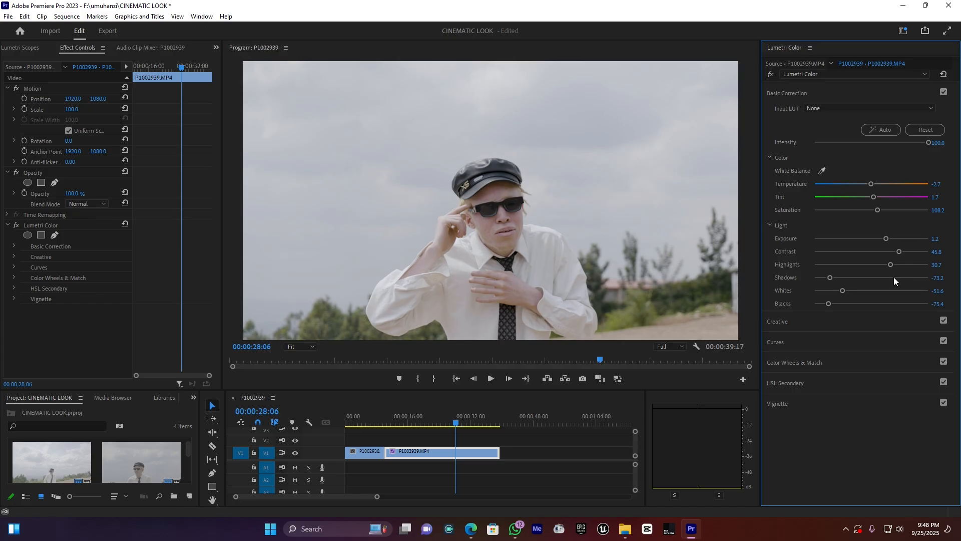
Slightly raise the clip's saturation and contrast and lower its blacks in Basic Correction, checking against the ungraded image.
{"action": "left_click_drag", "start_coordinate": [879, 211], "coordinate": [884, 212]}
{"action": "left_click_drag", "start_coordinate": [827, 304], "coordinate": [821, 304]}
{"action": "left_click_drag", "start_coordinate": [899, 252], "coordinate": [908, 255]}
{"action": "left_click", "coordinate": [773, 73]}
{"action": "left_click", "coordinate": [774, 74]}
{"action": "left_click", "coordinate": [801, 93]}
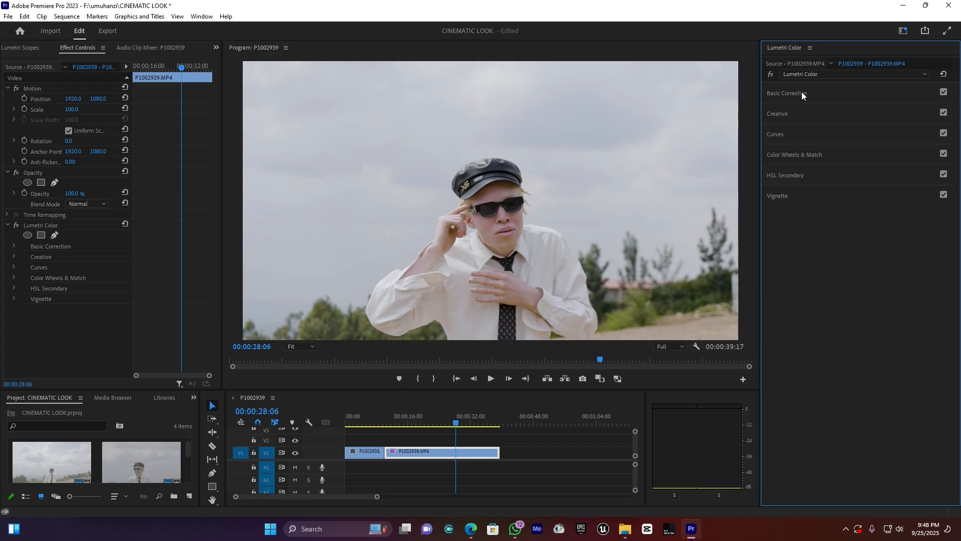
Add a midpoint to the master RGB curve and pull it slightly down.
{"action": "left_click", "coordinate": [782, 130]}
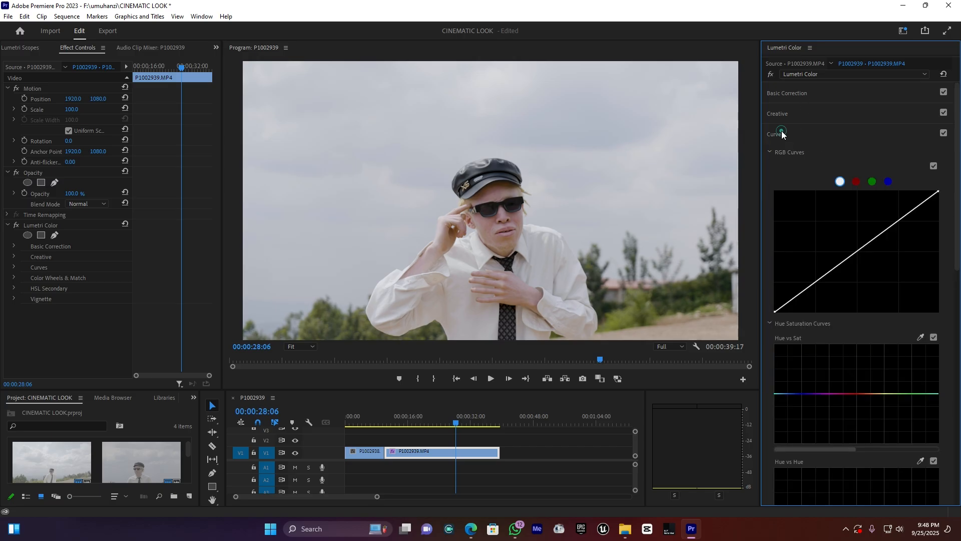
{"action": "scroll", "coordinate": [803, 133], "scroll_direction": "down", "scroll_amount": 1}
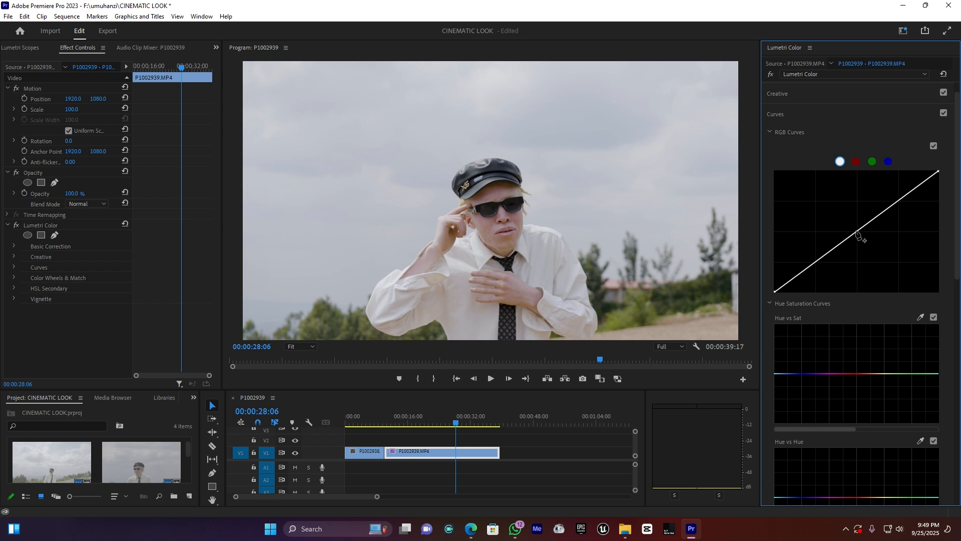
{"action": "left_click_drag", "start_coordinate": [857, 233], "coordinate": [859, 234]}
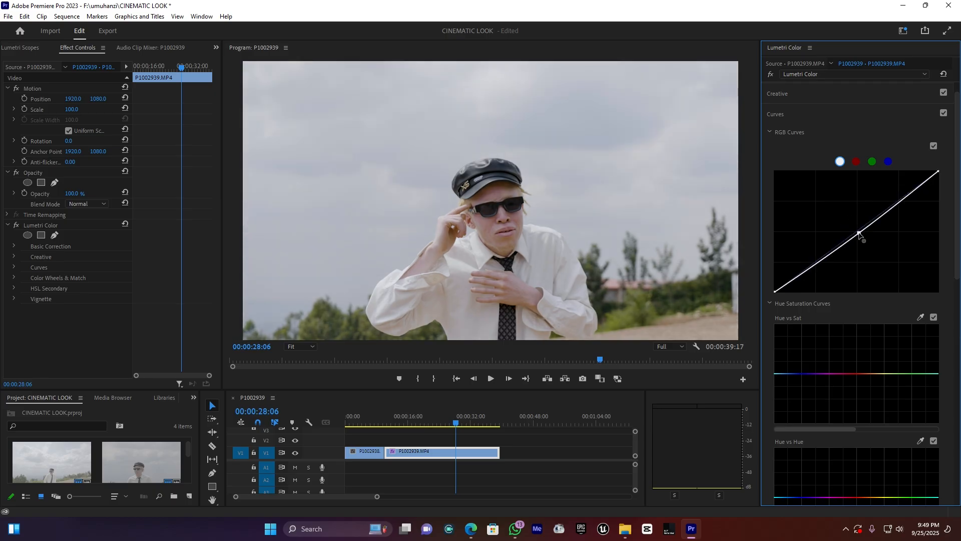
Shape the red curve with three points, lowering the shadows and highlights and slightly raising the midtones.
{"action": "left_click", "coordinate": [855, 163]}
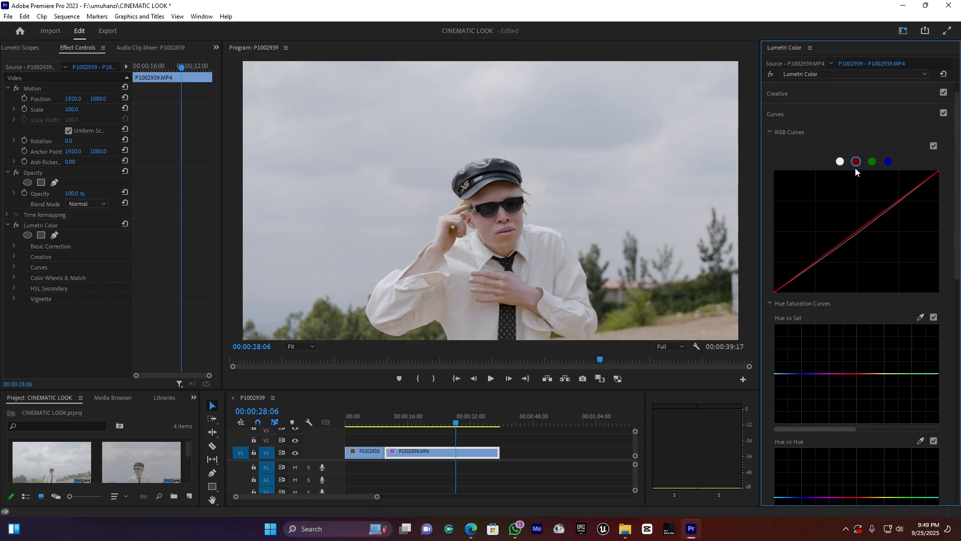
{"action": "left_click", "coordinate": [857, 231]}
{"action": "left_click", "coordinate": [898, 200]}
{"action": "left_click", "coordinate": [816, 262]}
{"action": "left_click_drag", "start_coordinate": [816, 262], "coordinate": [818, 269]}
{"action": "left_click_drag", "start_coordinate": [858, 233], "coordinate": [854, 229]}
{"action": "left_click_drag", "start_coordinate": [899, 200], "coordinate": [901, 205]}
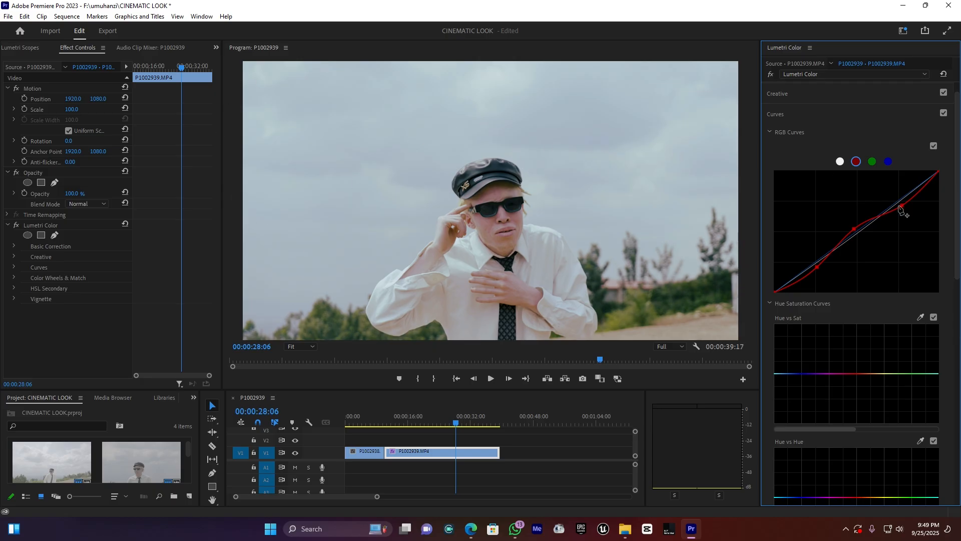
{"action": "left_click_drag", "start_coordinate": [901, 203], "coordinate": [896, 198]}
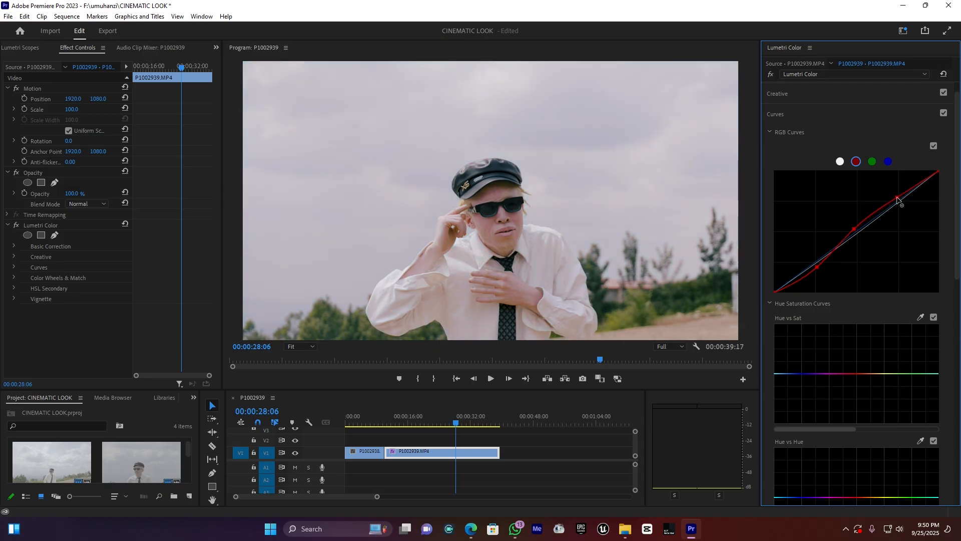
{"action": "left_click_drag", "start_coordinate": [896, 198], "coordinate": [900, 202]}
{"action": "left_click_drag", "start_coordinate": [902, 204], "coordinate": [904, 206]}
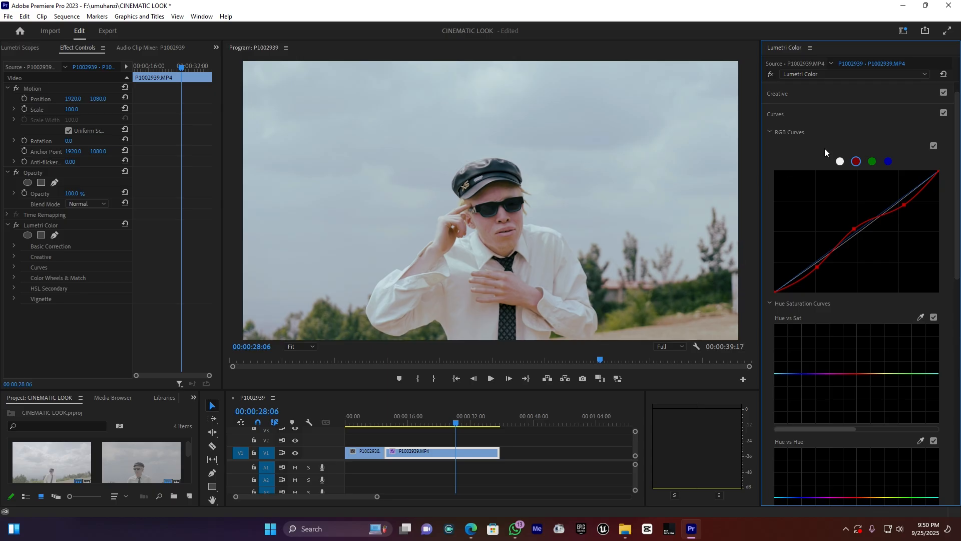
Shape the green curve with three points, raising the highlights and slightly lowering the shadows, and compare the image with Curves bypassed.
{"action": "left_click", "coordinate": [872, 162]}
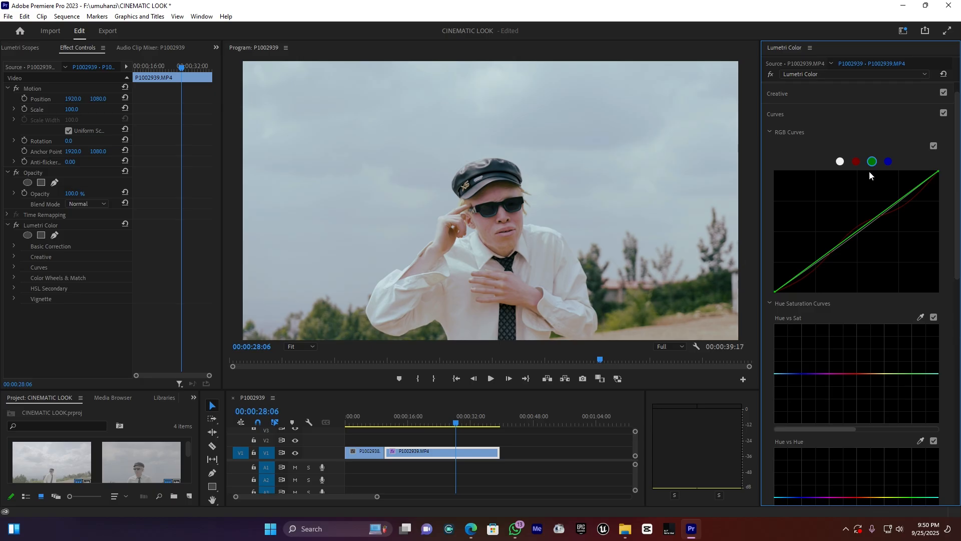
{"action": "left_click", "coordinate": [858, 230]}
{"action": "left_click", "coordinate": [899, 200]}
{"action": "left_click", "coordinate": [815, 260]}
{"action": "left_click_drag", "start_coordinate": [899, 201], "coordinate": [894, 195]}
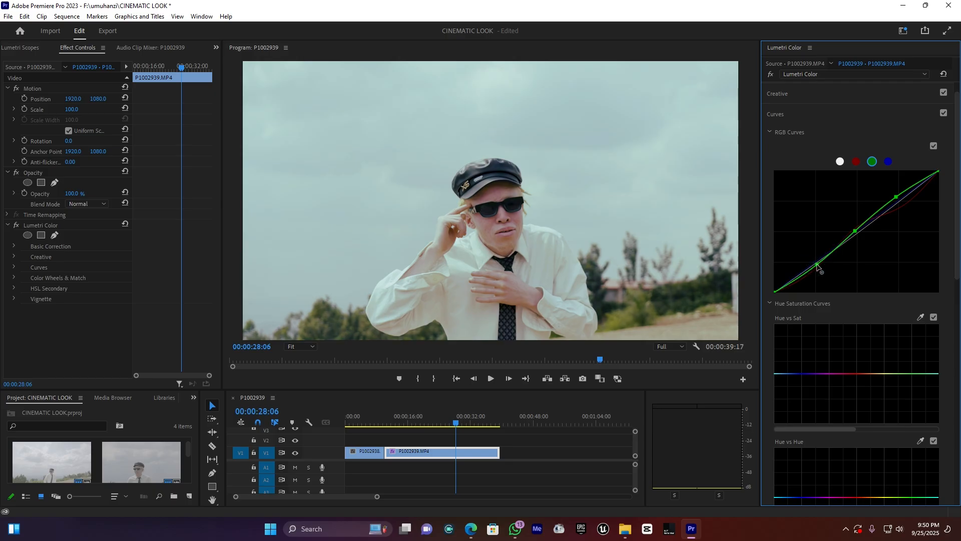
{"action": "left_click_drag", "start_coordinate": [816, 265], "coordinate": [814, 263]}
{"action": "left_click_drag", "start_coordinate": [814, 265], "coordinate": [813, 268]}
{"action": "left_click_drag", "start_coordinate": [814, 267], "coordinate": [810, 268]}
{"action": "left_click", "coordinate": [944, 114]}
{"action": "left_click", "coordinate": [944, 113]}
{"action": "left_click", "coordinate": [778, 114]}
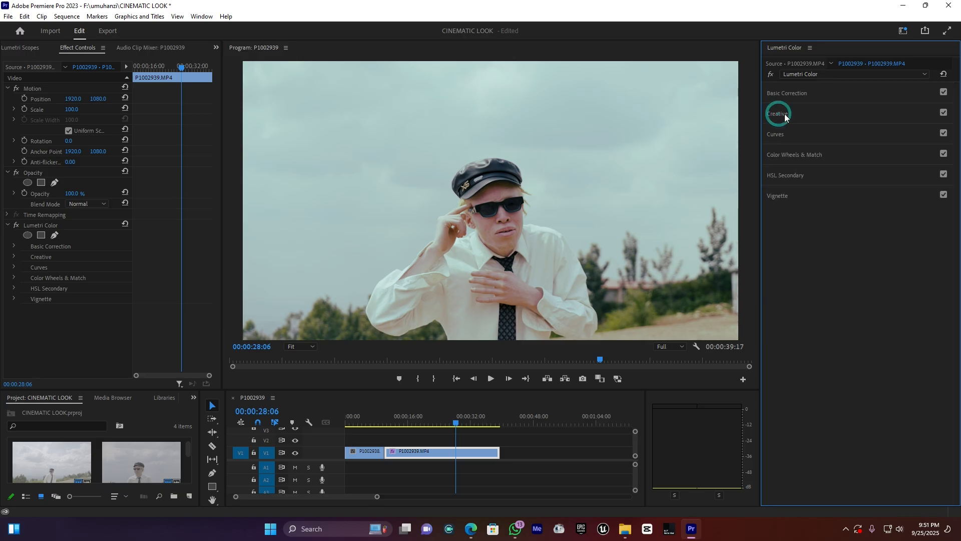
Adjust the color wheels, nudging the midtones and shadows slightly toward teal and darkening the shadows a little.
{"action": "left_click", "coordinate": [794, 155]}
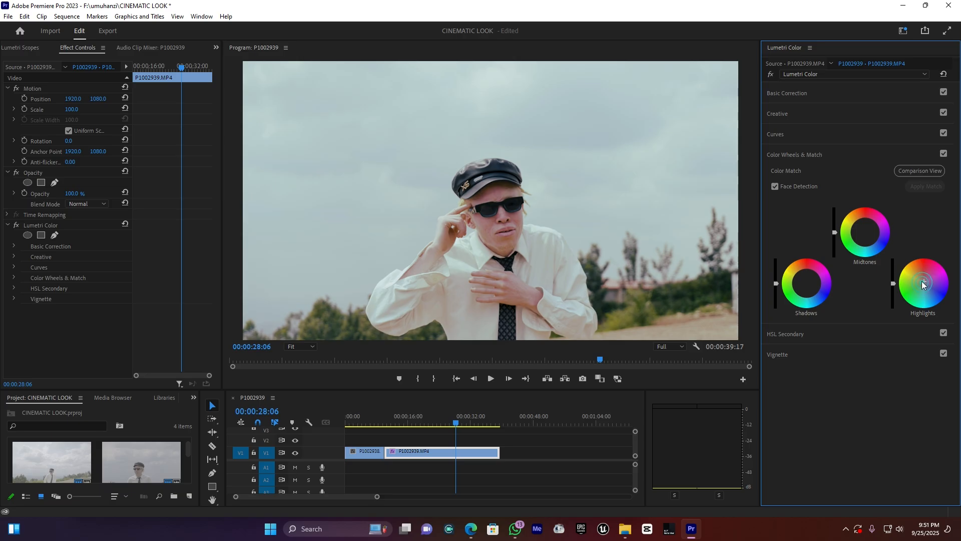
{"action": "left_click", "coordinate": [865, 234]}
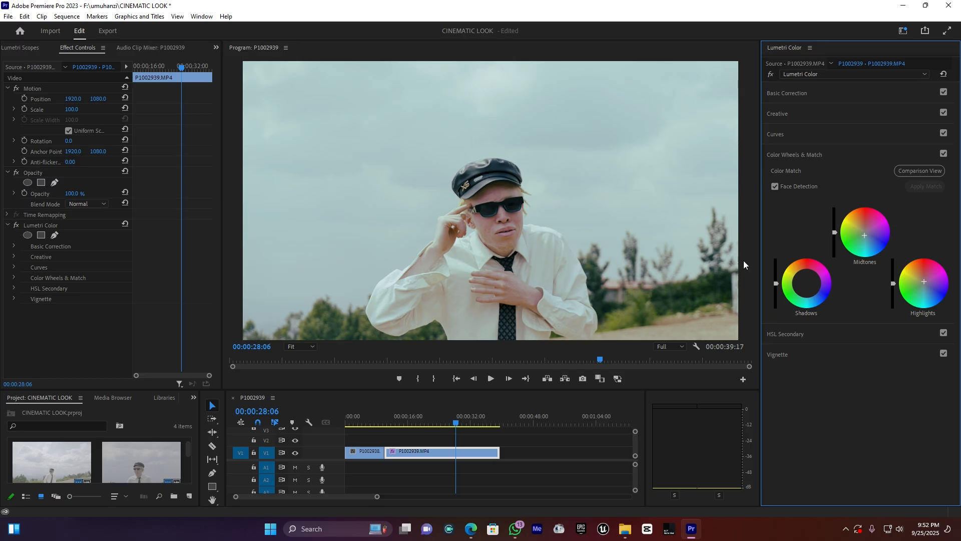
{"action": "mouse_move", "coordinate": [775, 284]}
{"action": "left_mouse_down"}
{"action": "mouse_move", "coordinate": [775, 274]}
{"action": "mouse_move", "coordinate": [776, 288]}
{"action": "left_mouse_up"}
{"action": "left_click_drag", "start_coordinate": [807, 285], "coordinate": [805, 285]}
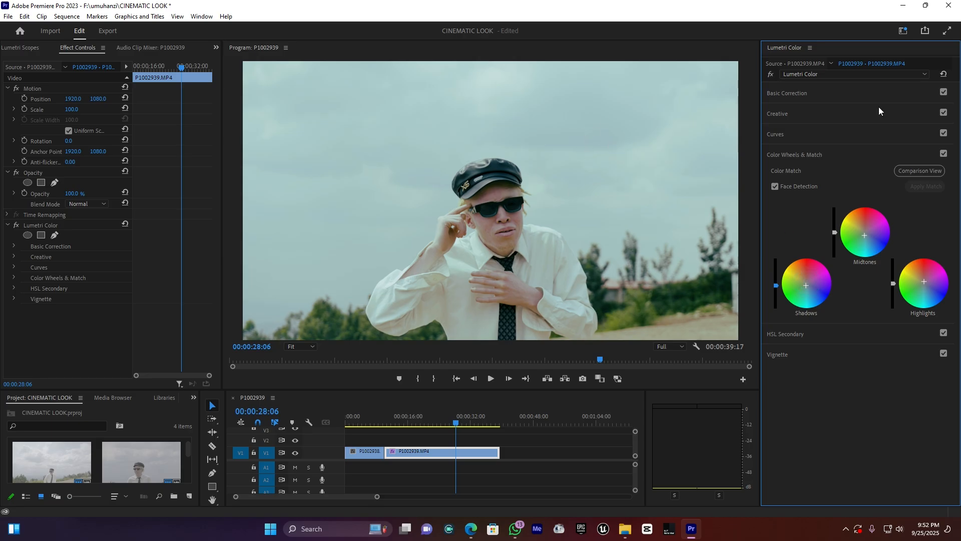
Compare the image with Curves and Color Wheels & Match bypassed, and nudge the midtones wheel slightly back toward its center.
{"action": "left_click", "coordinate": [944, 133]}
{"action": "left_click", "coordinate": [944, 134]}
{"action": "left_click", "coordinate": [943, 153]}
{"action": "left_click", "coordinate": [943, 153]}
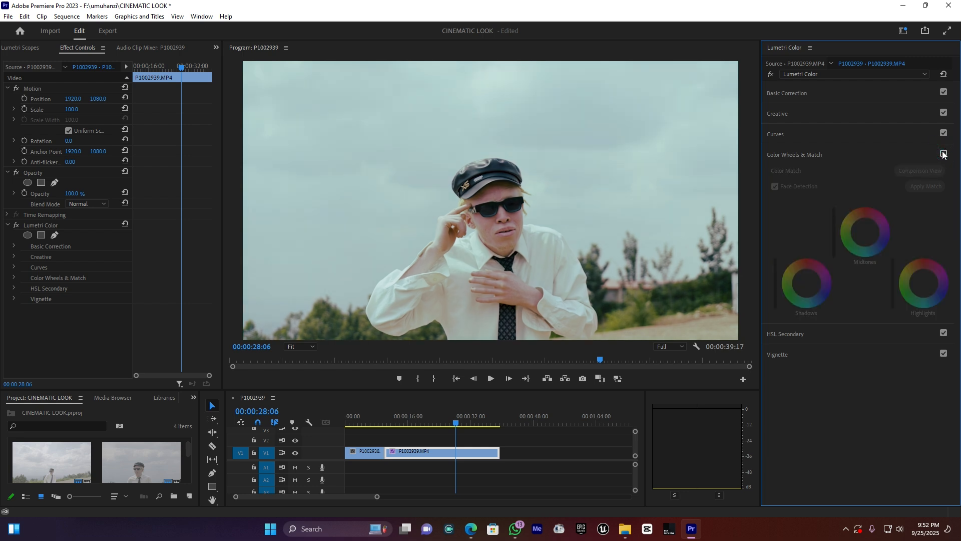
{"action": "left_click", "coordinate": [942, 154]}
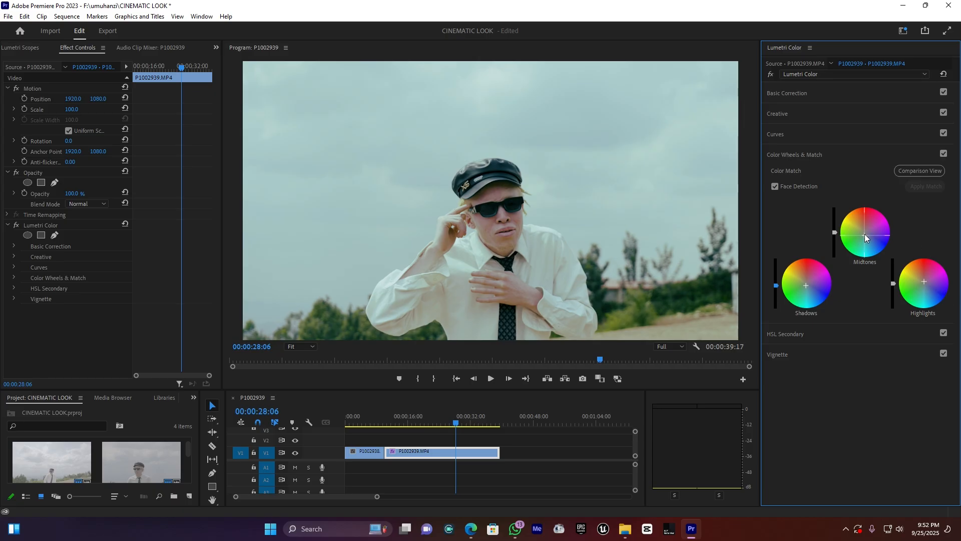
{"action": "left_click_drag", "start_coordinate": [865, 235], "coordinate": [866, 234]}
{"action": "left_click", "coordinate": [790, 154]}
Key the skin tones in HSL Secondary from the red preset, show the Color/Gray mask, and refine the hue, saturation and luminance ranges.
{"action": "left_click", "coordinate": [787, 176]}
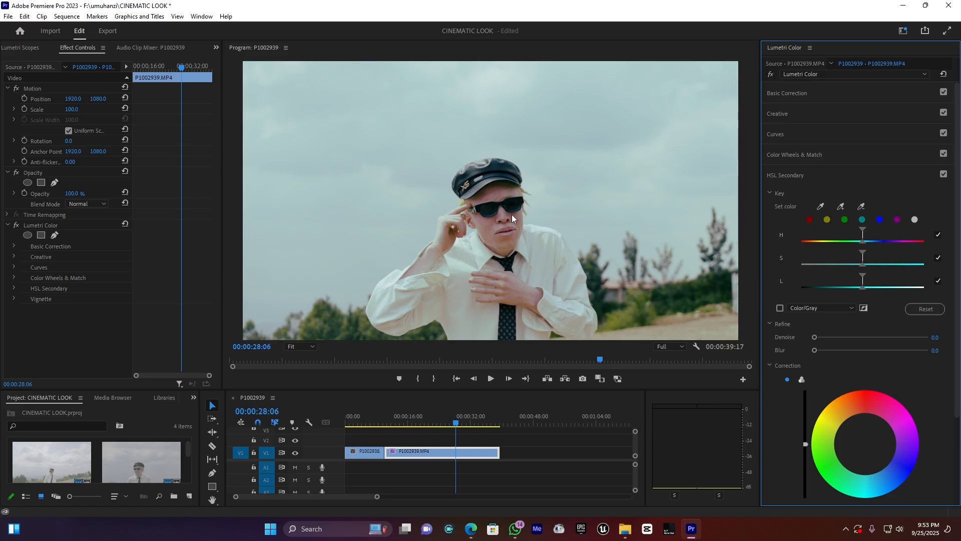
{"action": "left_click", "coordinate": [809, 220]}
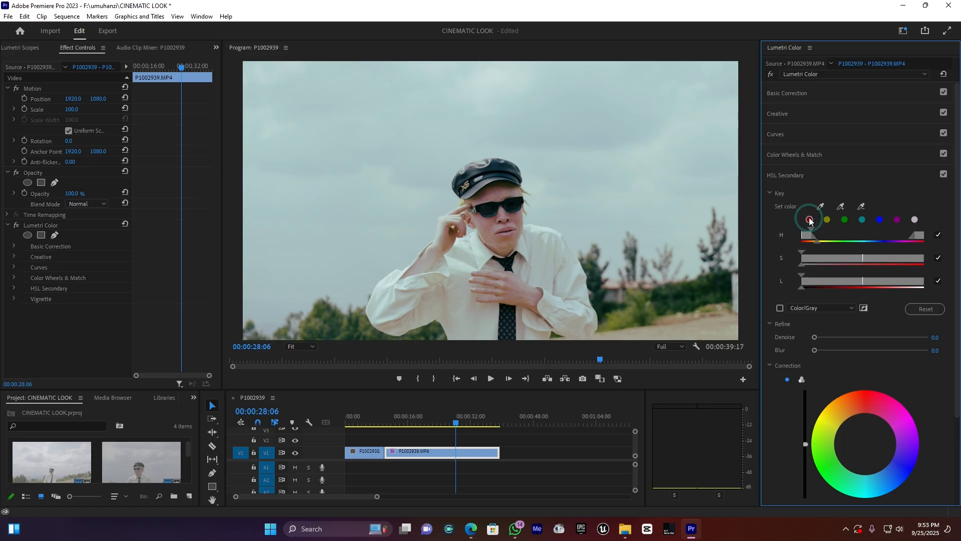
{"action": "left_click", "coordinate": [780, 308]}
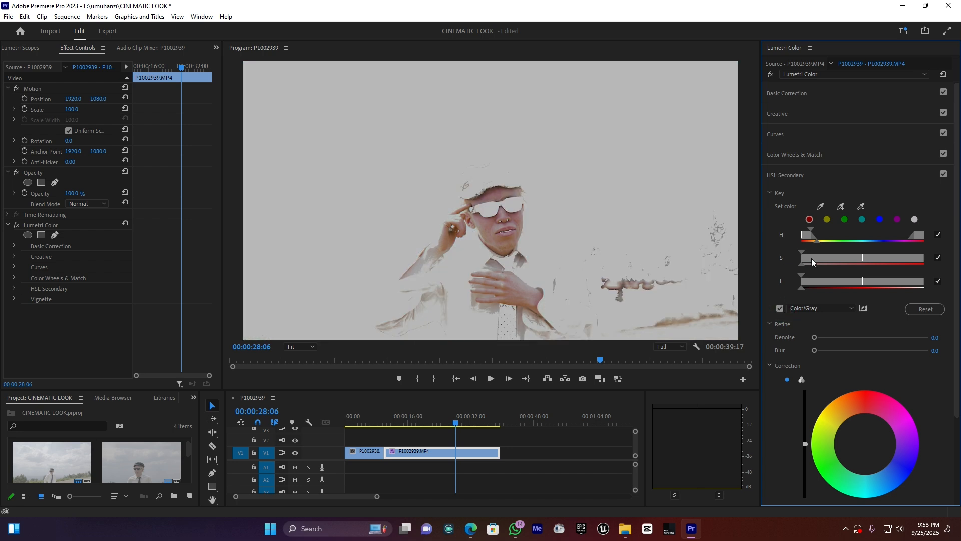
{"action": "mouse_move", "coordinate": [808, 235]}
{"action": "left_mouse_down"}
{"action": "mouse_move", "coordinate": [840, 259]}
{"action": "mouse_move", "coordinate": [831, 260]}
{"action": "mouse_move", "coordinate": [837, 287]}
{"action": "left_mouse_up"}
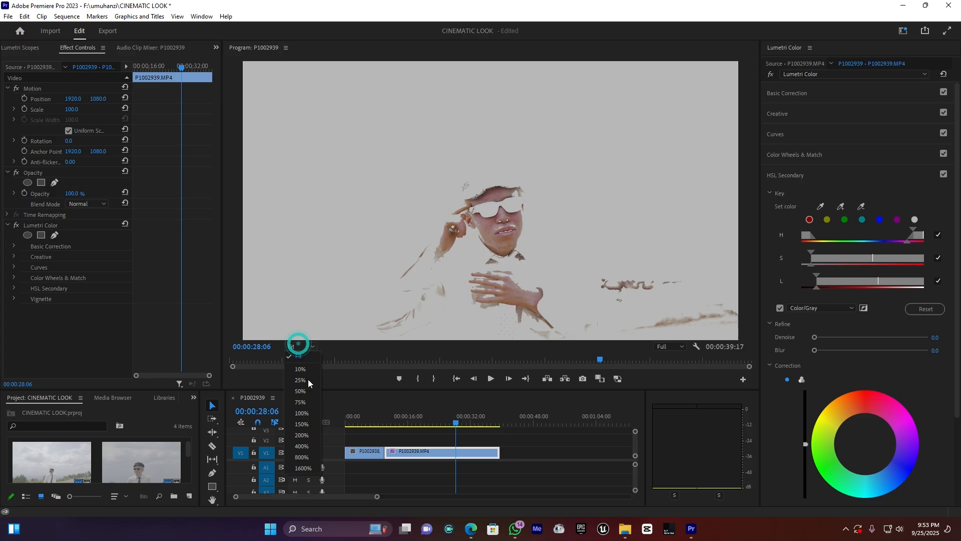
Soften the skin key with a blur of 10.5 while inspecting the image at 100%, and return the preview to Fit.
{"action": "left_click", "coordinate": [305, 413]}
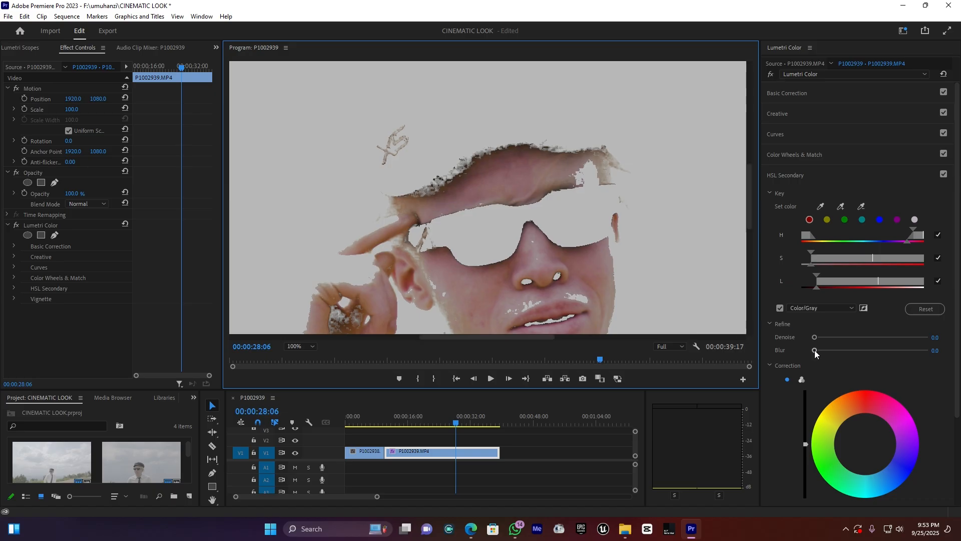
{"action": "left_click_drag", "start_coordinate": [815, 350], "coordinate": [854, 351]}
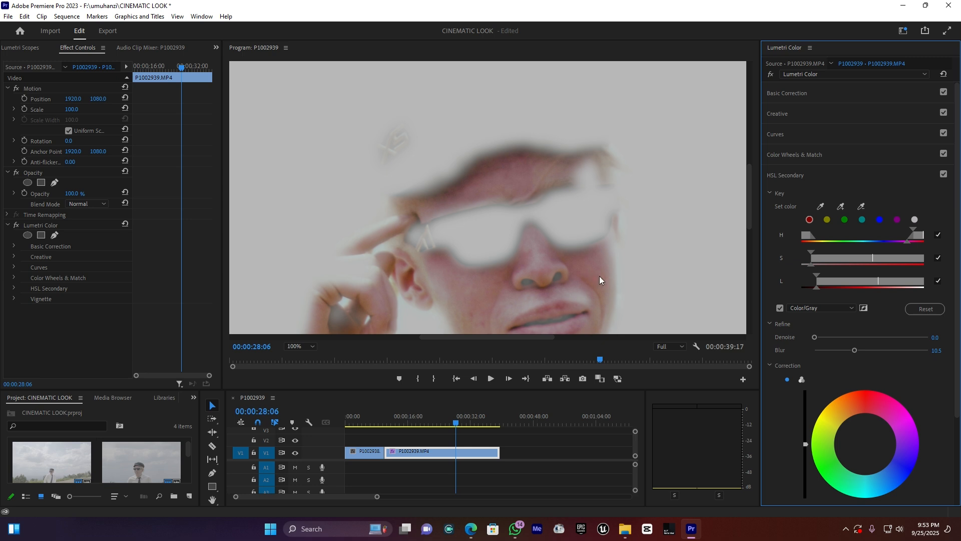
{"action": "left_click", "coordinate": [303, 346]}
{"action": "left_click", "coordinate": [307, 356]}
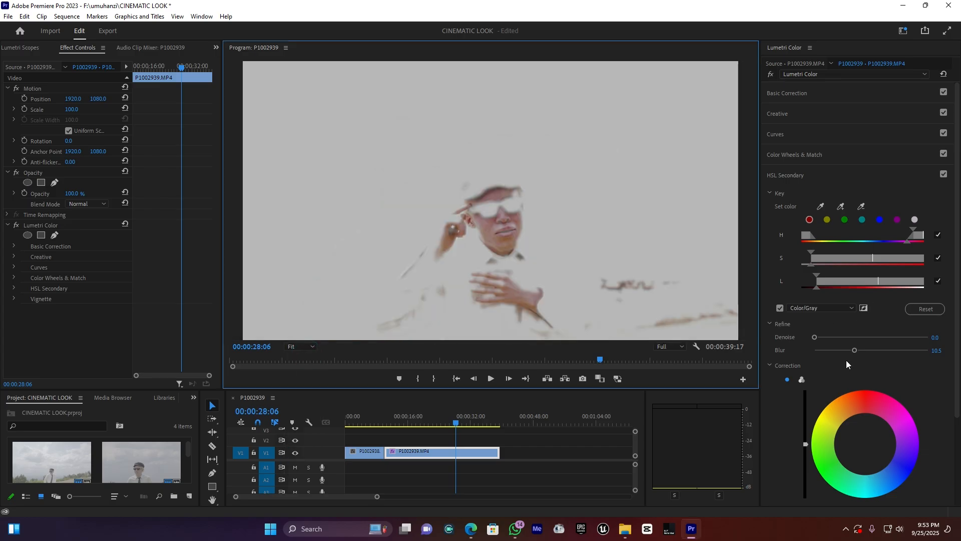
Hide the skin mask, warm the keyed skin tones to a temperature of 19.3 and brighten them slightly.
{"action": "scroll", "coordinate": [867, 431], "scroll_direction": "down", "scroll_amount": 2}
{"action": "left_click_drag", "start_coordinate": [876, 481], "coordinate": [875, 482]}
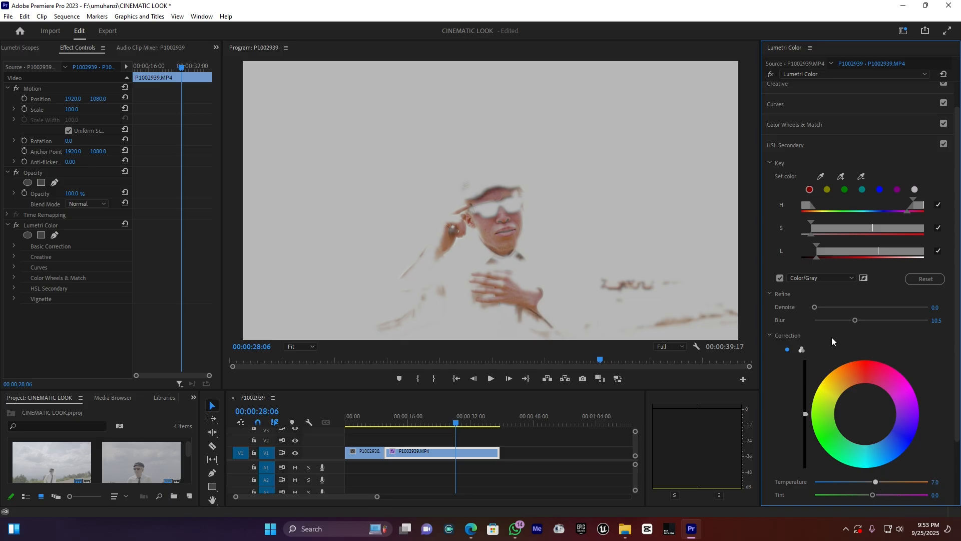
{"action": "left_click", "coordinate": [781, 278]}
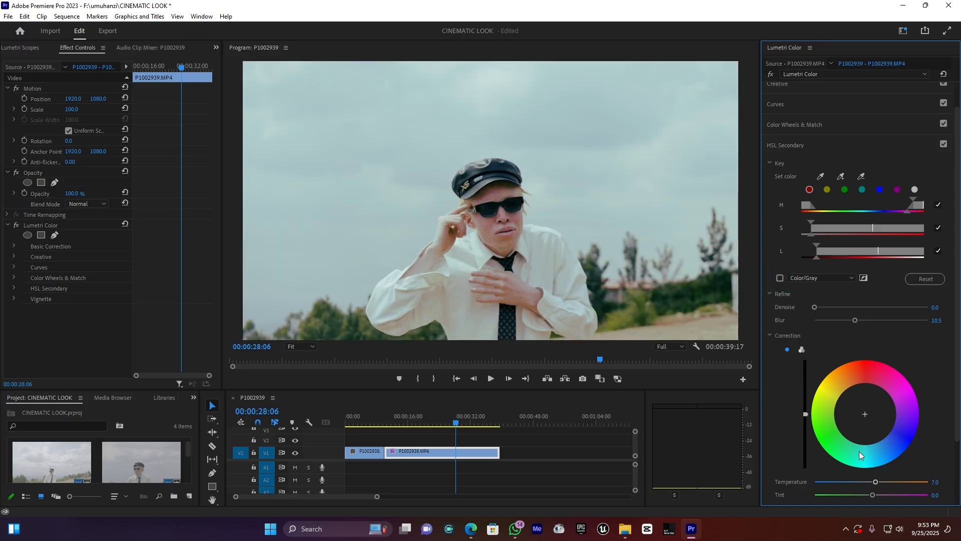
{"action": "left_click_drag", "start_coordinate": [877, 482], "coordinate": [896, 485]}
{"action": "left_click_drag", "start_coordinate": [889, 486], "coordinate": [881, 486]}
{"action": "mouse_move", "coordinate": [805, 412]}
{"action": "left_mouse_down"}
{"action": "mouse_move", "coordinate": [805, 400]}
{"action": "mouse_move", "coordinate": [805, 439]}
{"action": "mouse_move", "coordinate": [805, 411]}
{"action": "left_mouse_up"}
{"action": "left_click_drag", "start_coordinate": [880, 482], "coordinate": [883, 484]}
{"action": "left_click", "coordinate": [466, 425]}
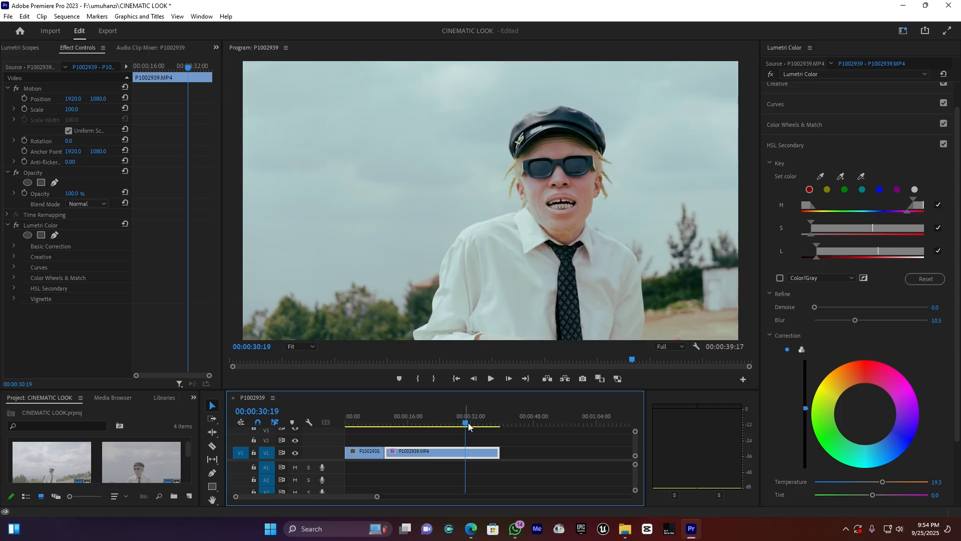
Nudge the midtones color wheel slightly and check the grade at other frames of the clip.
{"action": "left_click", "coordinate": [804, 122]}
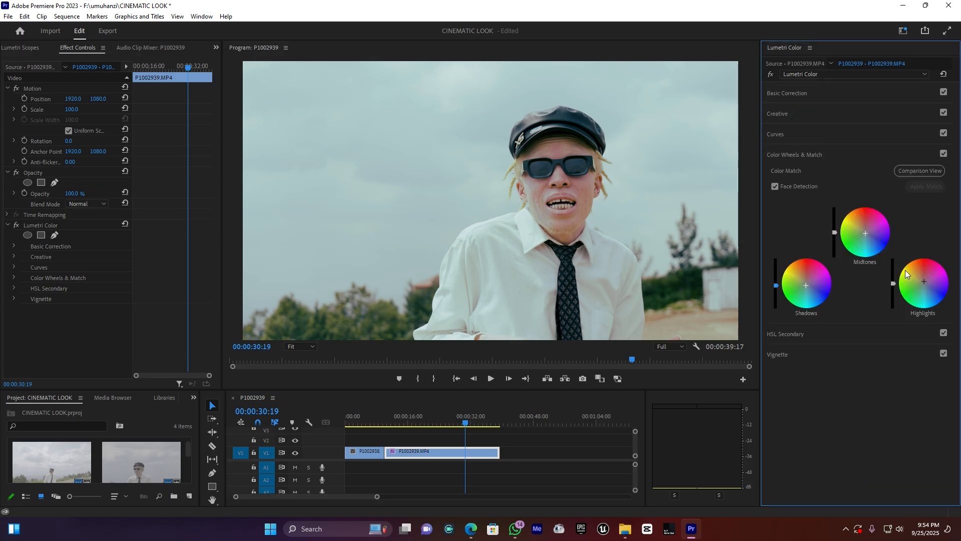
{"action": "left_click_drag", "start_coordinate": [866, 233], "coordinate": [864, 230]}
{"action": "left_click", "coordinate": [476, 423]}
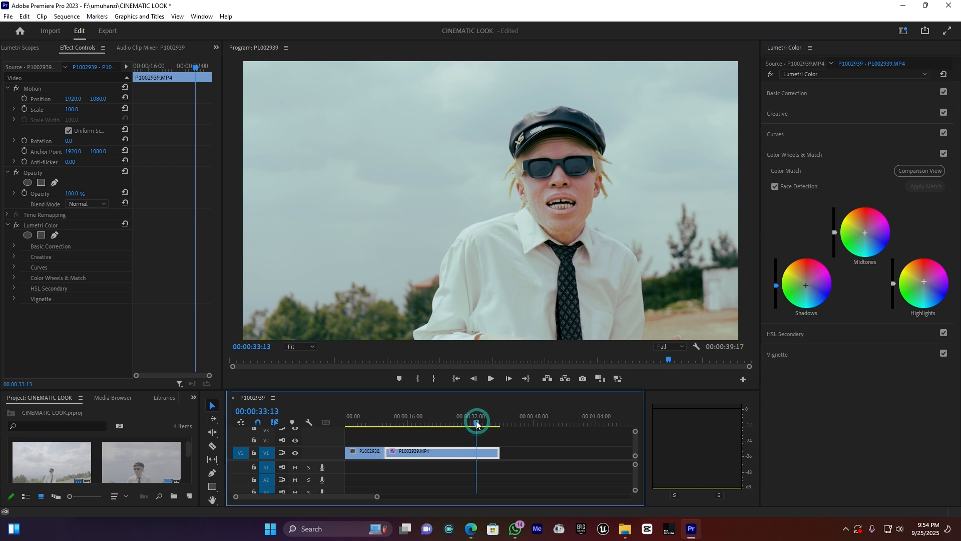
{"action": "left_click", "coordinate": [457, 424]}
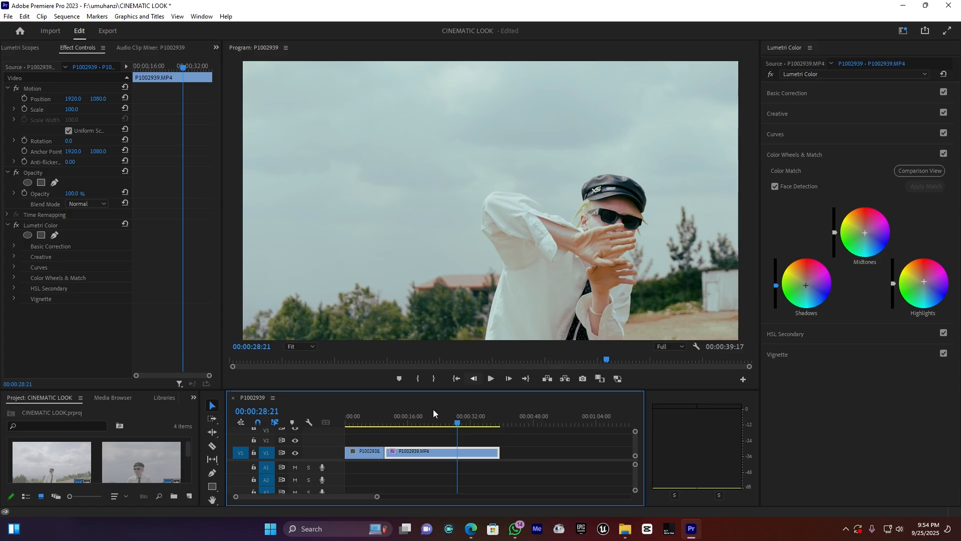
Inspect the HSL Secondary skin key's Color/Gray mask at two different frames of the clip.
{"action": "left_click", "coordinate": [792, 332]}
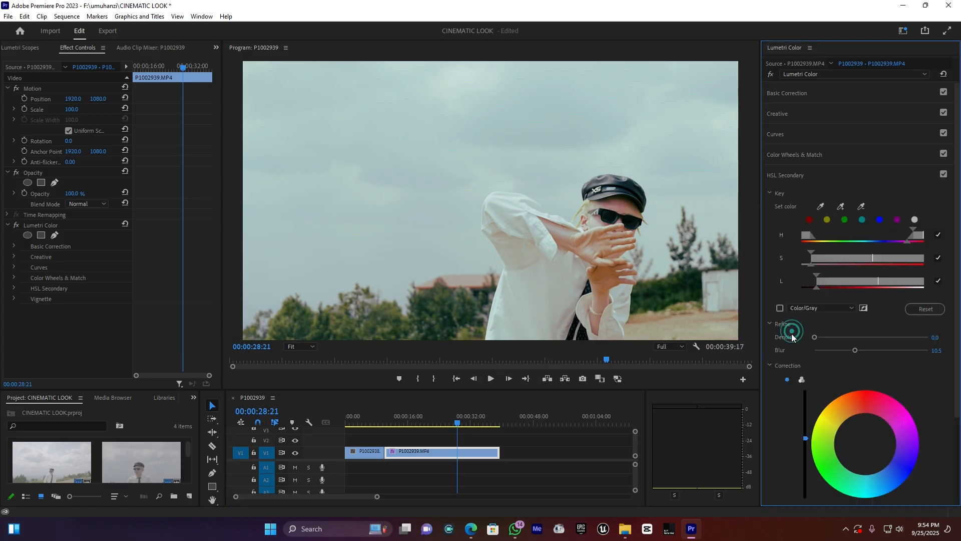
{"action": "left_click", "coordinate": [780, 307]}
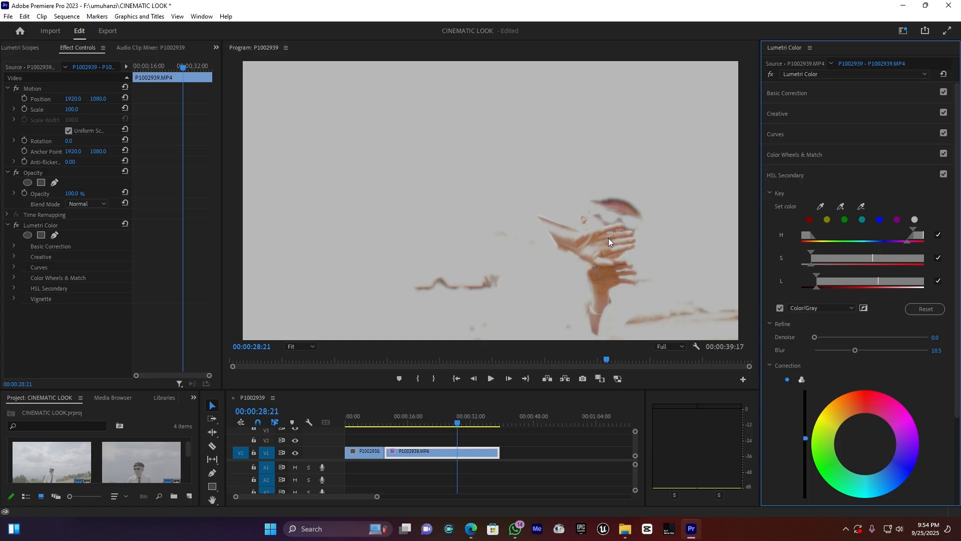
{"action": "left_click", "coordinate": [780, 308]}
{"action": "left_click", "coordinate": [418, 424]}
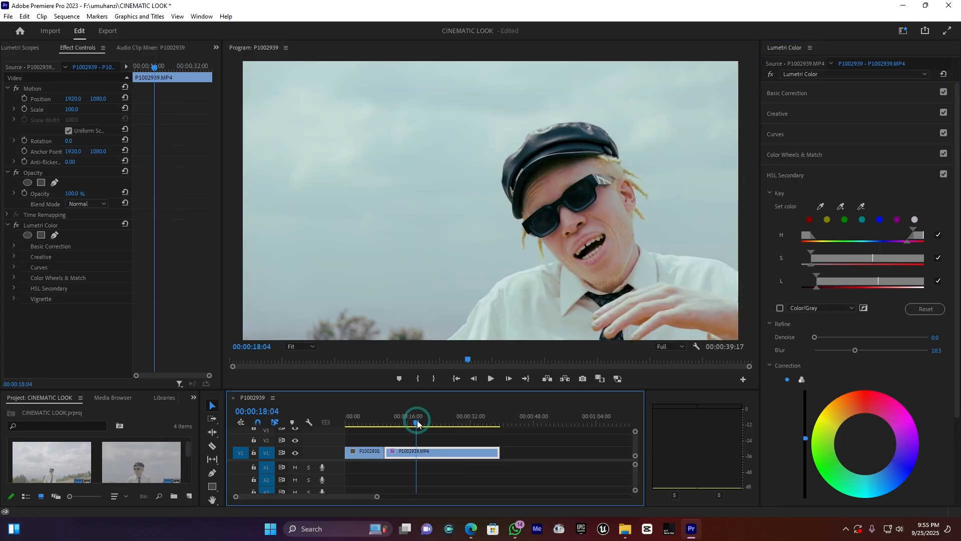
{"action": "left_click", "coordinate": [780, 308]}
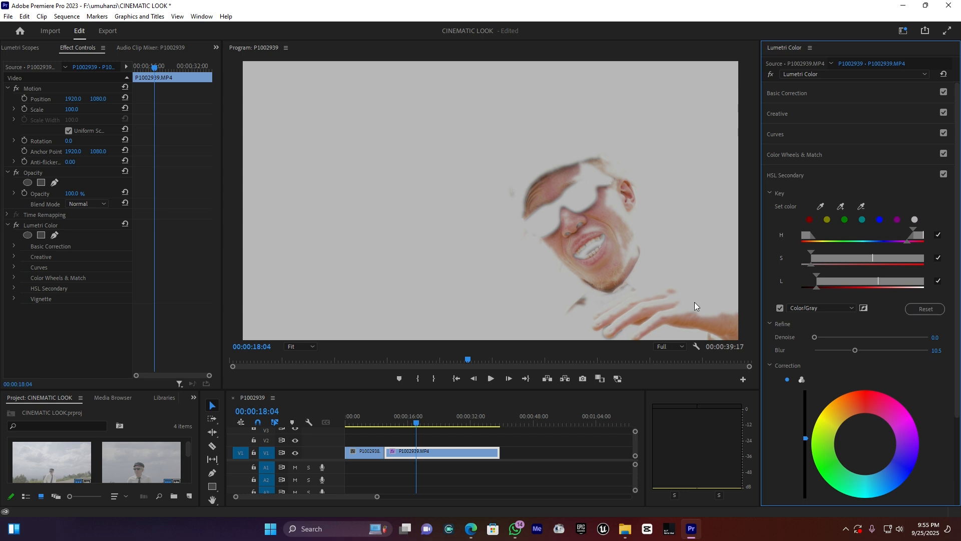
{"action": "left_click", "coordinate": [777, 306]}
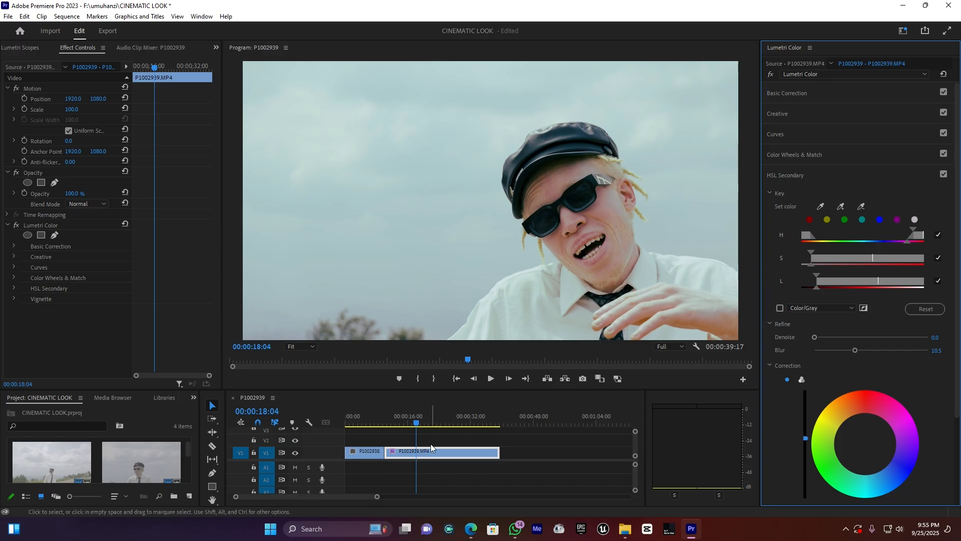
Add a dark vignette with amount -2.2, midpoint 54.4, roundness 13.2 and feather 51.3, and check it at another frame.
{"action": "left_click", "coordinate": [411, 421]}
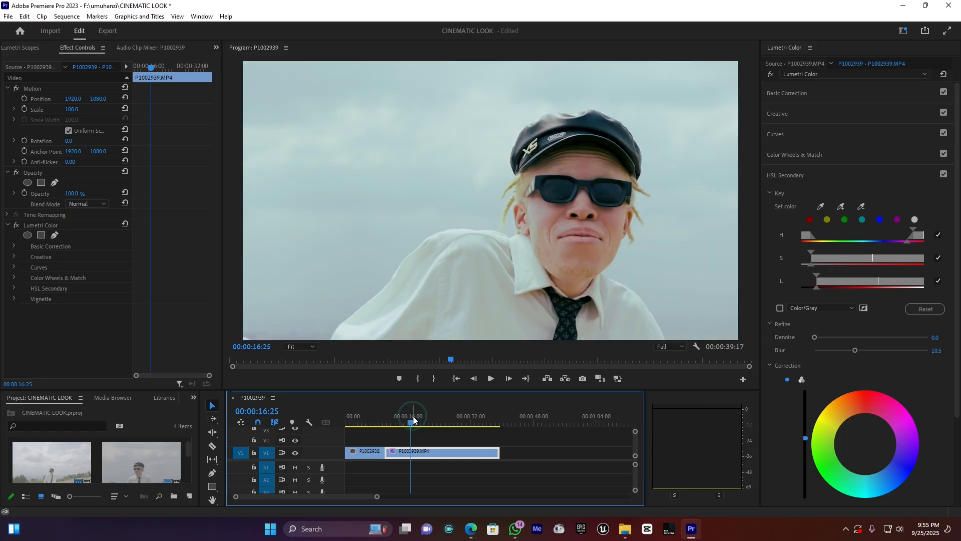
{"action": "left_click_drag", "start_coordinate": [377, 496], "coordinate": [398, 496]}
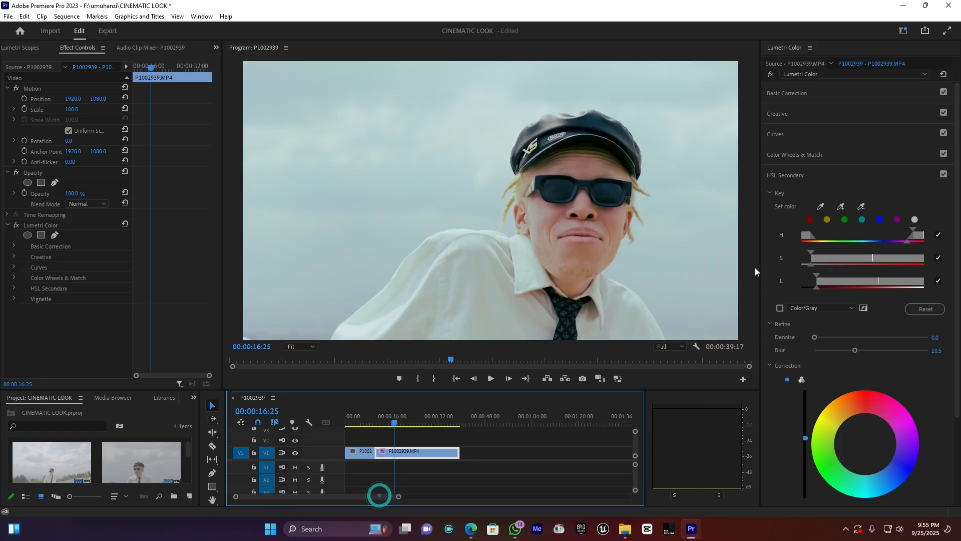
{"action": "left_click", "coordinate": [787, 175]}
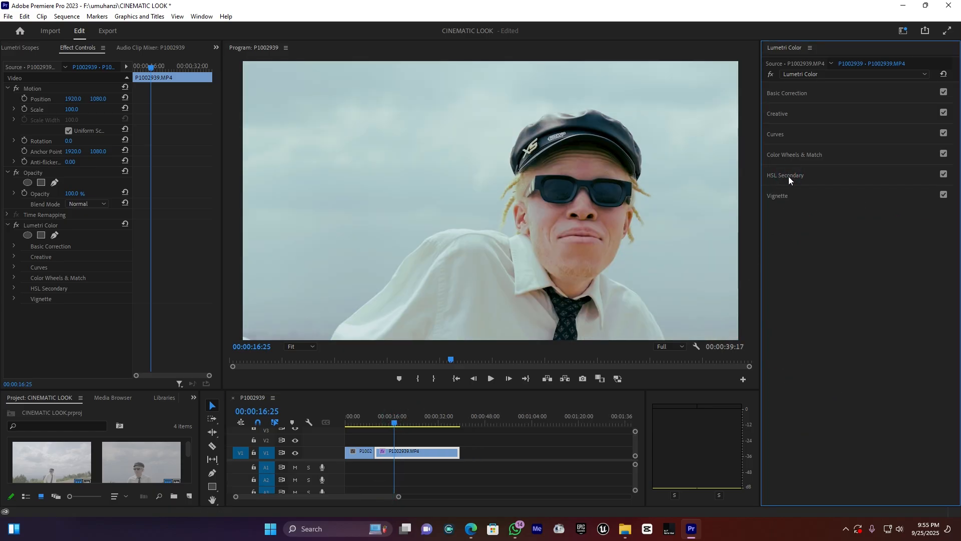
{"action": "left_click", "coordinate": [786, 195]}
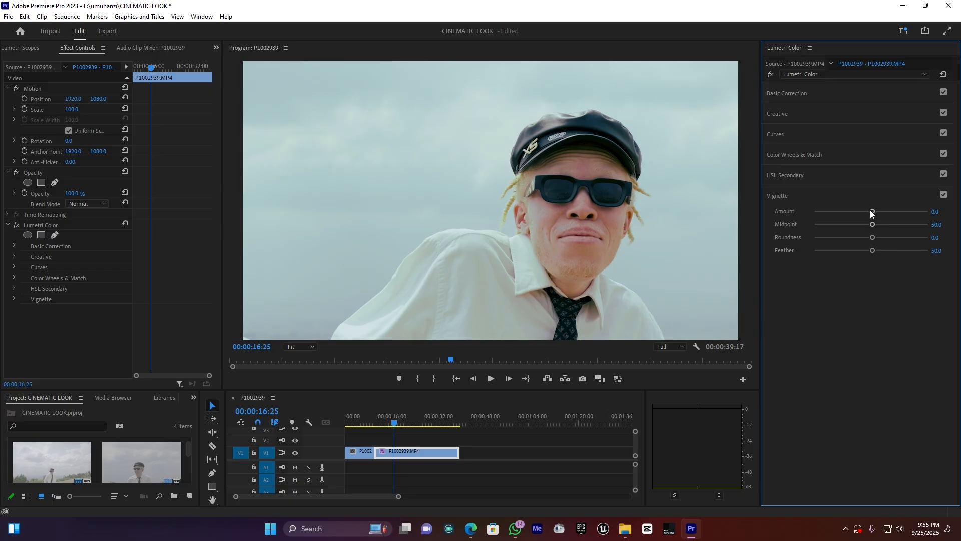
{"action": "left_click_drag", "start_coordinate": [870, 211], "coordinate": [823, 215]}
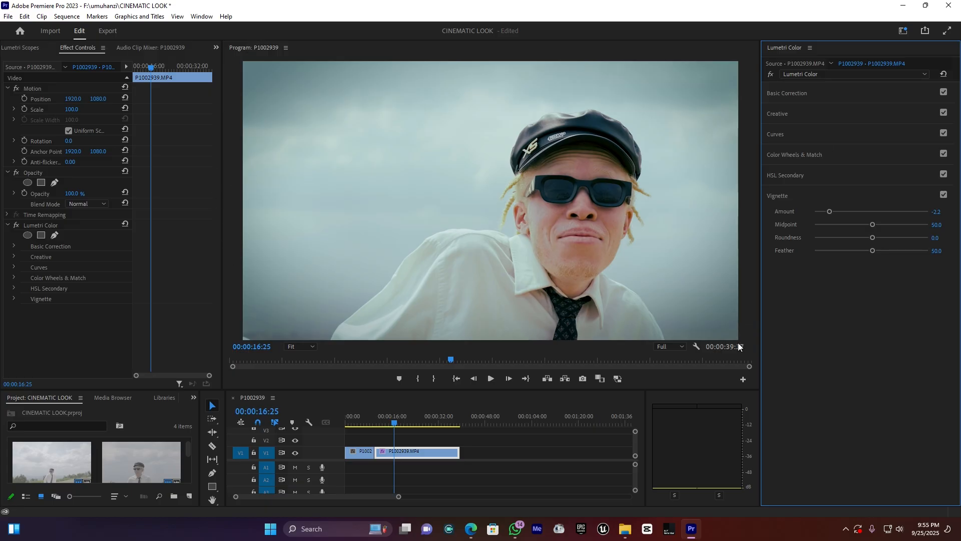
{"action": "mouse_move", "coordinate": [872, 251]}
{"action": "left_mouse_down"}
{"action": "mouse_move", "coordinate": [899, 250]}
{"action": "mouse_move", "coordinate": [798, 251]}
{"action": "mouse_move", "coordinate": [870, 251]}
{"action": "left_mouse_up"}
{"action": "left_click_drag", "start_coordinate": [872, 250], "coordinate": [875, 225]}
{"action": "left_click", "coordinate": [425, 423]}
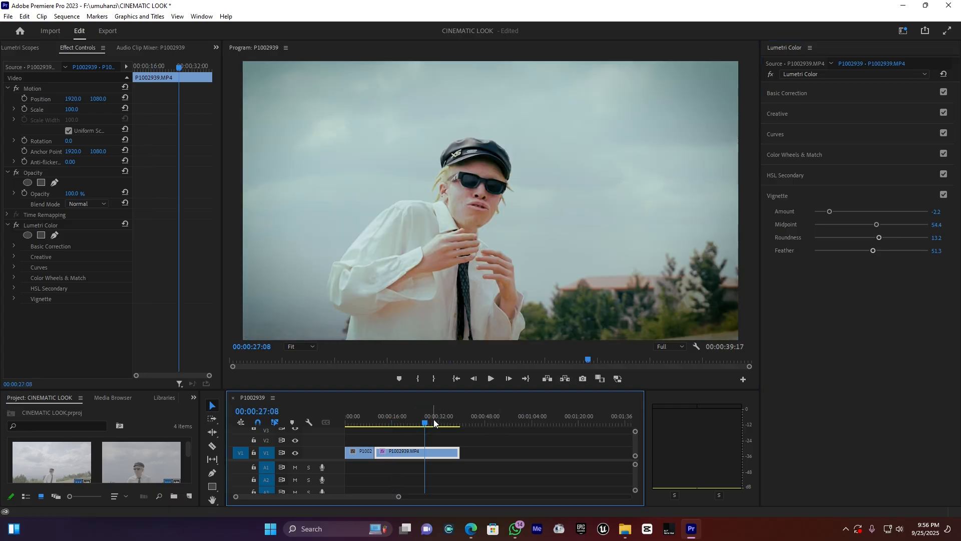
{"action": "left_click", "coordinate": [784, 194]}
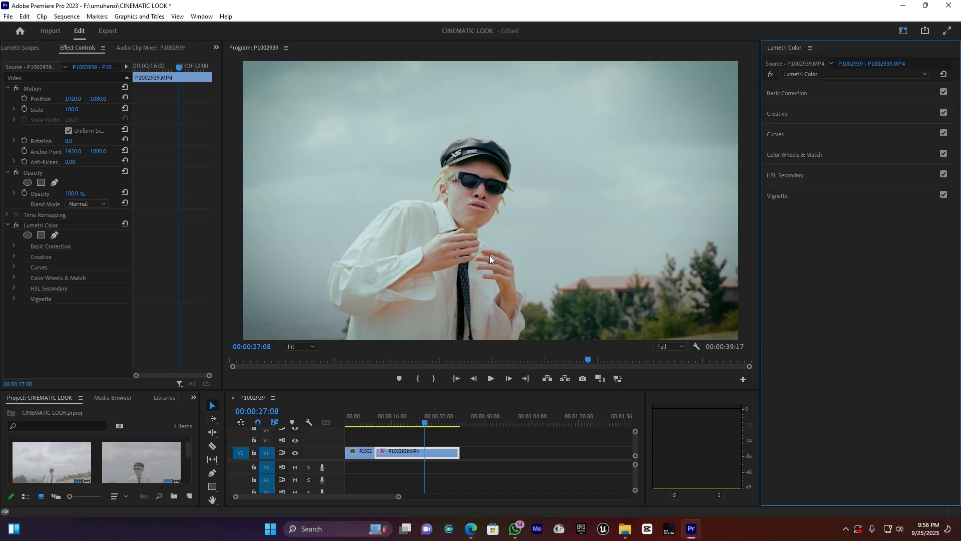
Create a 3840 x 2160, 29.97 fps adjustment layer and place it on V2 over the full length of the graded clip.
{"action": "left_click", "coordinate": [189, 497]}
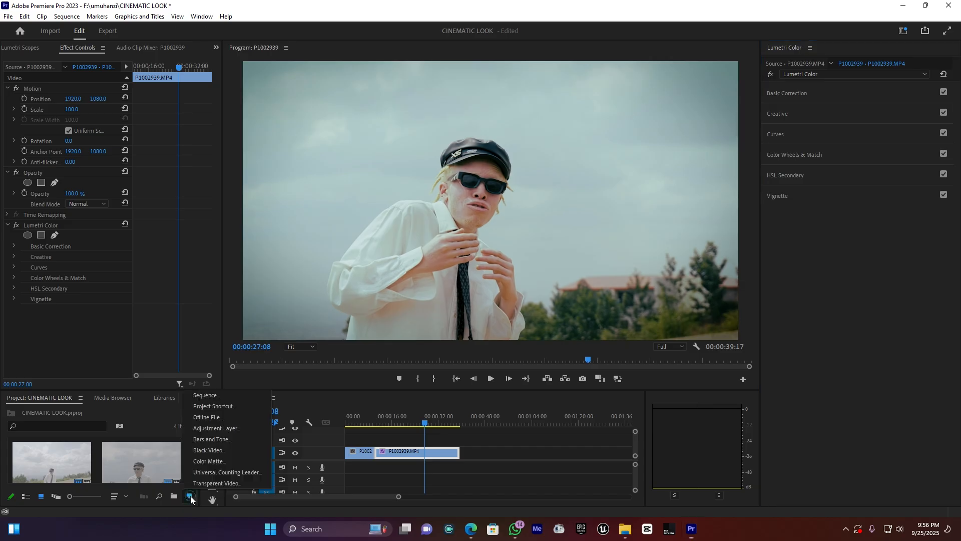
{"action": "left_click", "coordinate": [229, 429]}
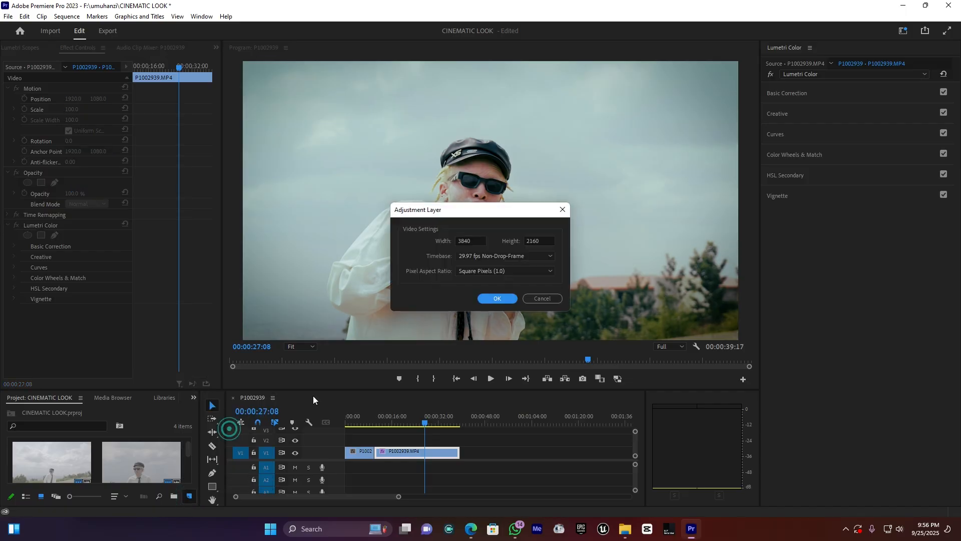
{"action": "left_click", "coordinate": [491, 296]}
{"action": "left_click_drag", "start_coordinate": [62, 459], "coordinate": [460, 441]}
{"action": "left_click", "coordinate": [430, 441]}
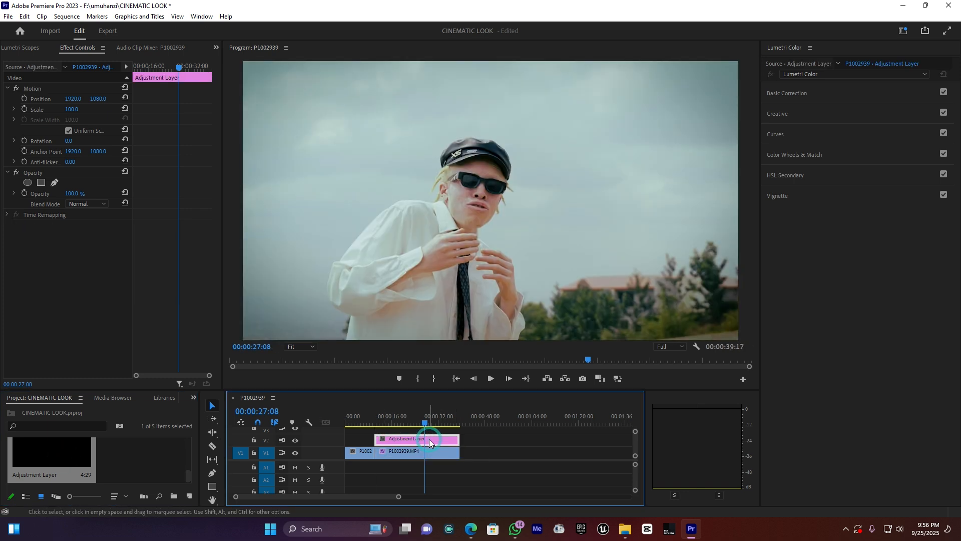
Key the skin tones on the adjustment layer from the red preset, show the Color/Gray mask, and raise the saturation range's lower limit.
{"action": "left_click", "coordinate": [796, 176]}
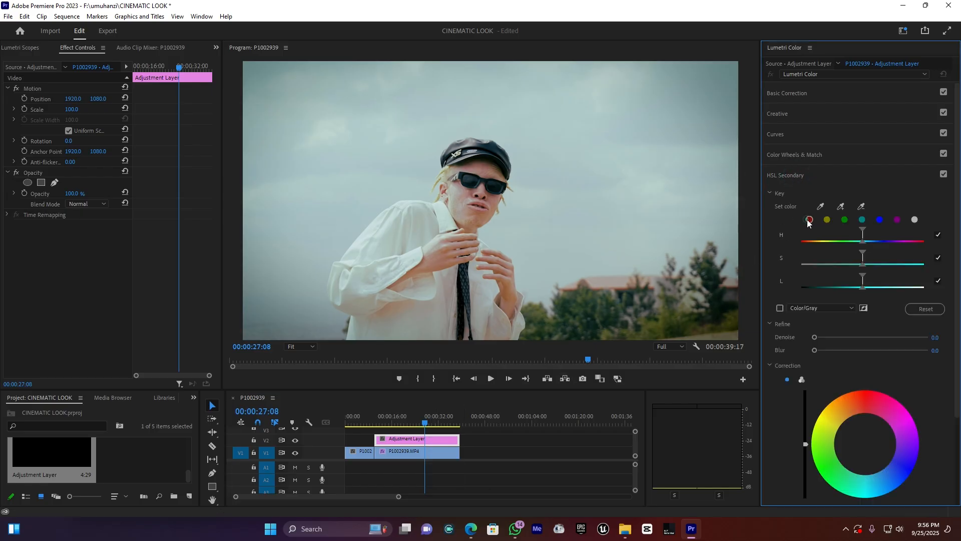
{"action": "left_click", "coordinate": [809, 220]}
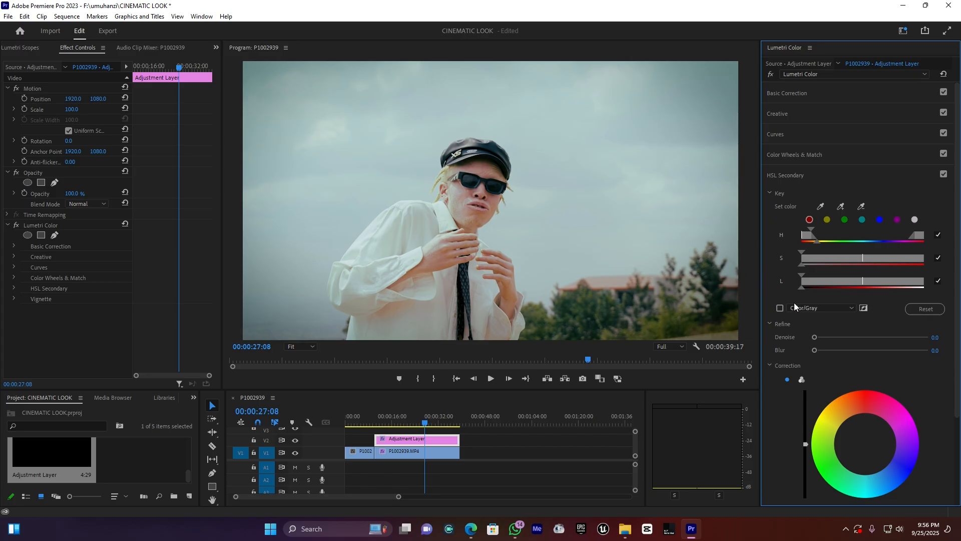
{"action": "left_click", "coordinate": [779, 308]}
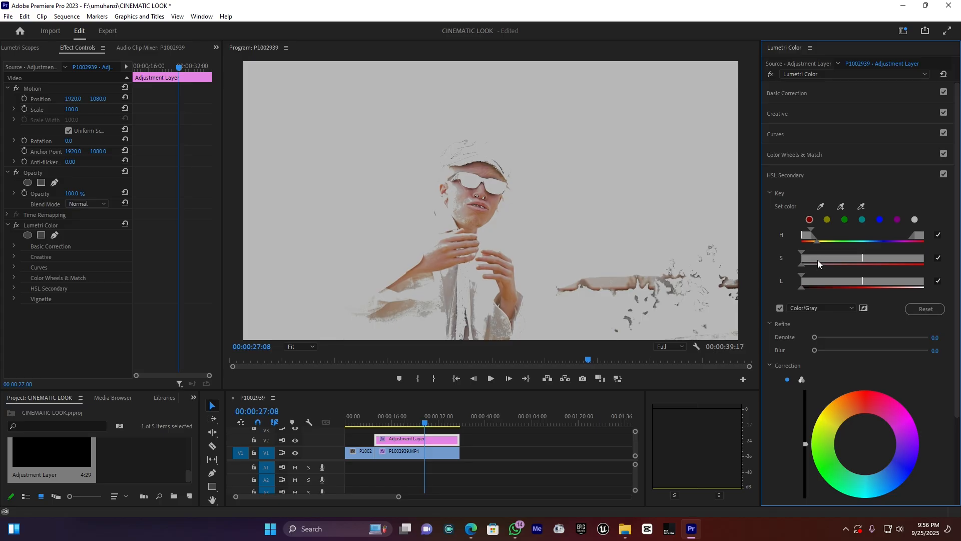
{"action": "left_click_drag", "start_coordinate": [821, 260], "coordinate": [823, 261]}
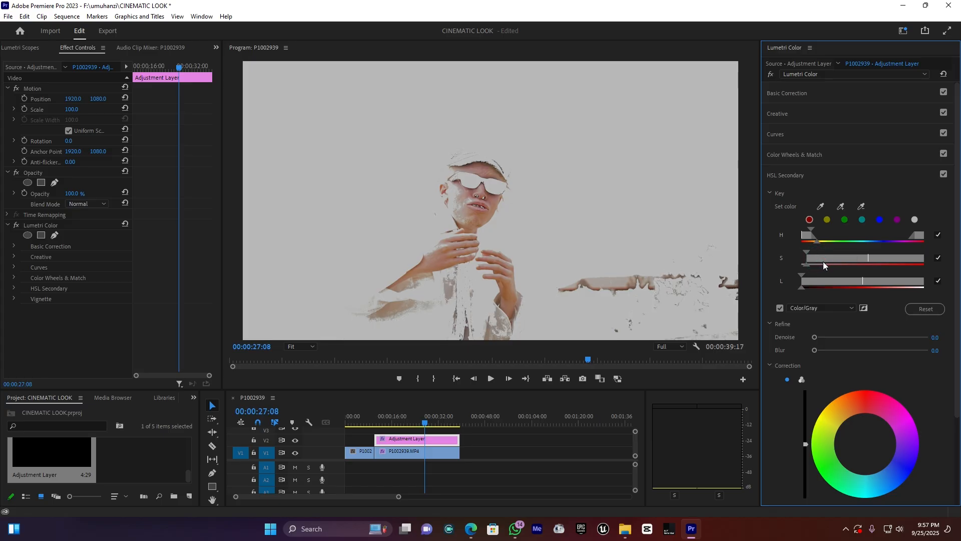
{"action": "left_click_drag", "start_coordinate": [824, 262], "coordinate": [826, 263]}
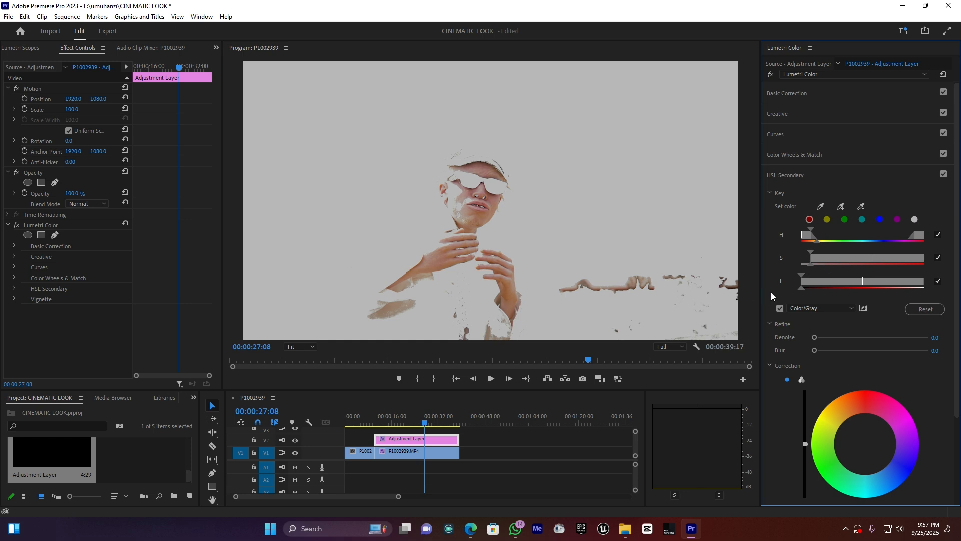
Blur the adjustment layer's key by 3.2, invert it to target everything except skin, and hide the mask.
{"action": "left_click_drag", "start_coordinate": [815, 348], "coordinate": [824, 349]}
{"action": "left_click", "coordinate": [864, 309]}
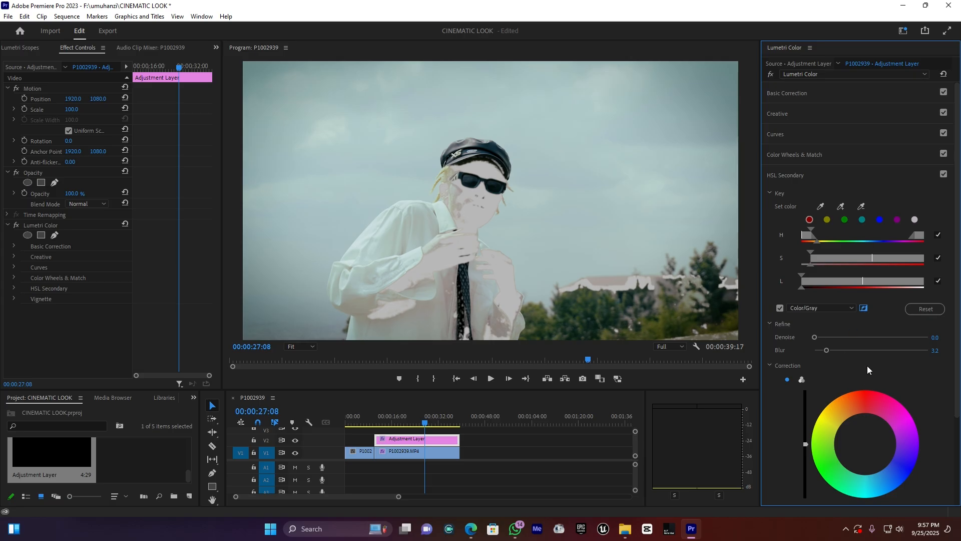
{"action": "scroll", "coordinate": [867, 366], "scroll_direction": "down", "scroll_amount": 2}
{"action": "scroll", "coordinate": [868, 365], "scroll_direction": "down", "scroll_amount": 1}
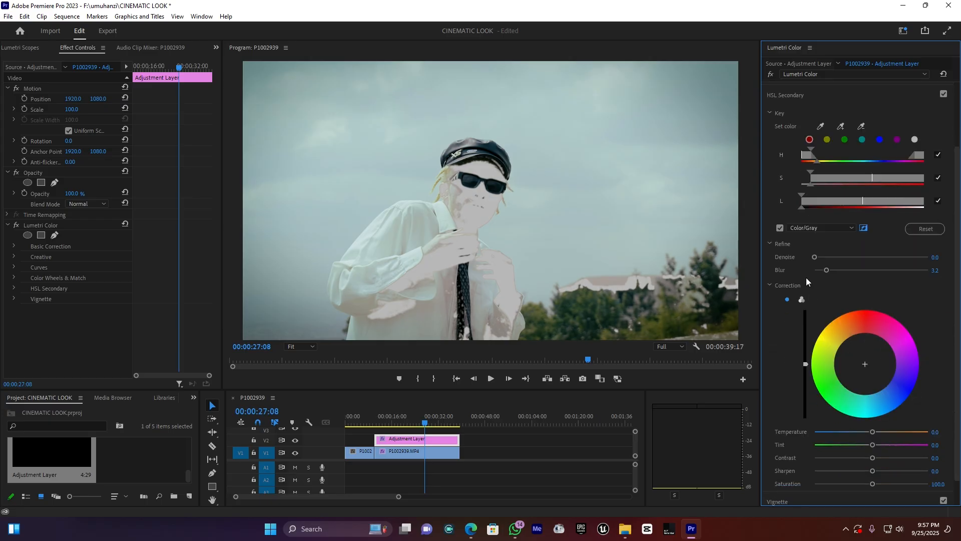
{"action": "left_click", "coordinate": [781, 228]}
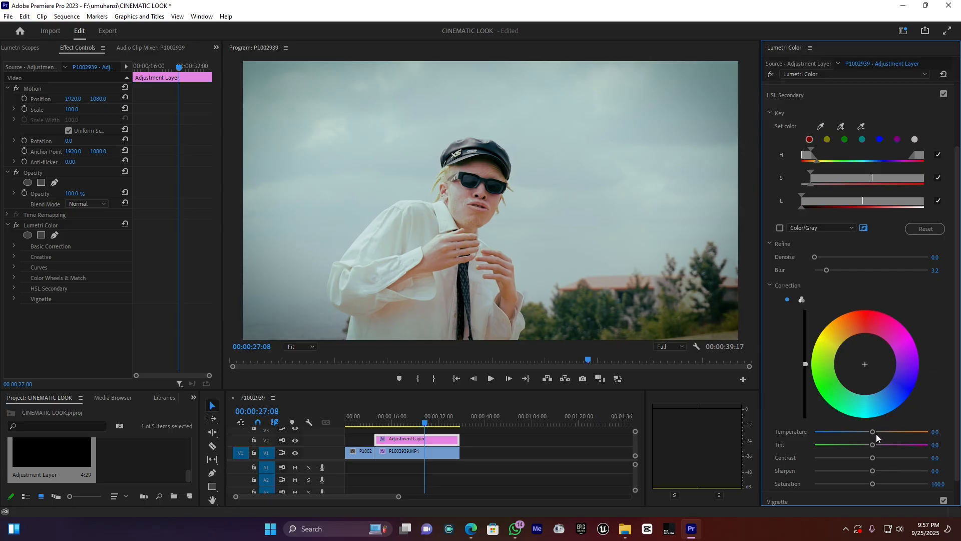
Shift the inverted key's correction wheel slightly toward cyan, set its tint to -10.5 and raise its blur to 5.4.
{"action": "left_click_drag", "start_coordinate": [871, 444], "coordinate": [858, 433]}
{"action": "key", "text": "ctrl+z"}
{"action": "left_click_drag", "start_coordinate": [865, 365], "coordinate": [866, 365]}
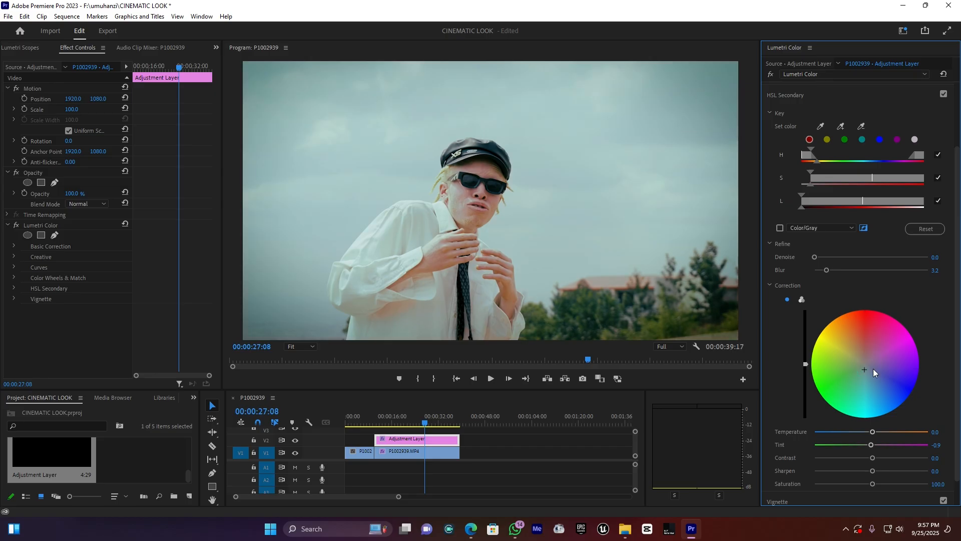
{"action": "left_click_drag", "start_coordinate": [869, 444], "coordinate": [868, 445]}
{"action": "mouse_move", "coordinate": [871, 429]}
{"action": "left_mouse_down"}
{"action": "mouse_move", "coordinate": [807, 443]}
{"action": "mouse_move", "coordinate": [905, 446]}
{"action": "mouse_move", "coordinate": [870, 447]}
{"action": "left_mouse_up"}
{"action": "left_click_drag", "start_coordinate": [827, 270], "coordinate": [835, 270]}
Compare the image with and without the adjustment layer's HSL Secondary correction.
{"action": "left_click", "coordinate": [944, 94]}
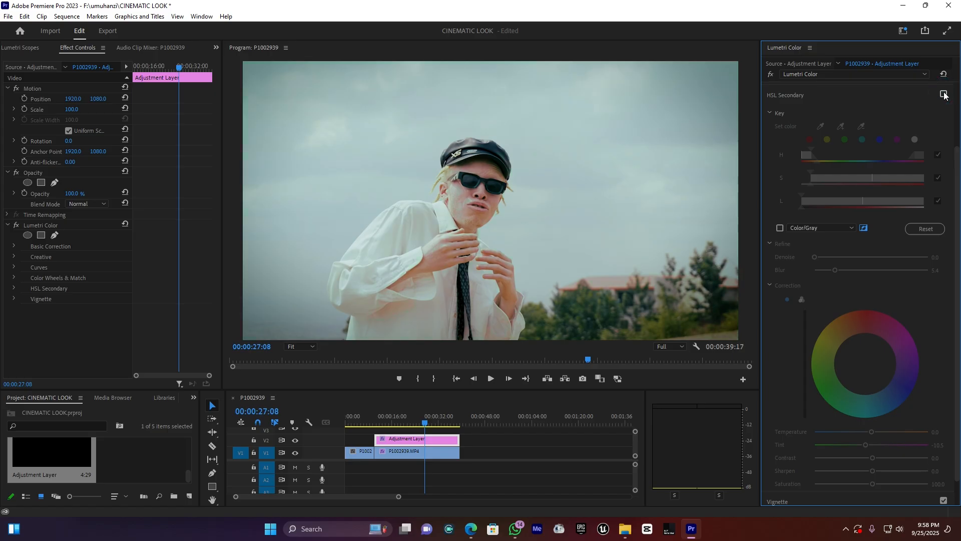
{"action": "left_click", "coordinate": [944, 94]}
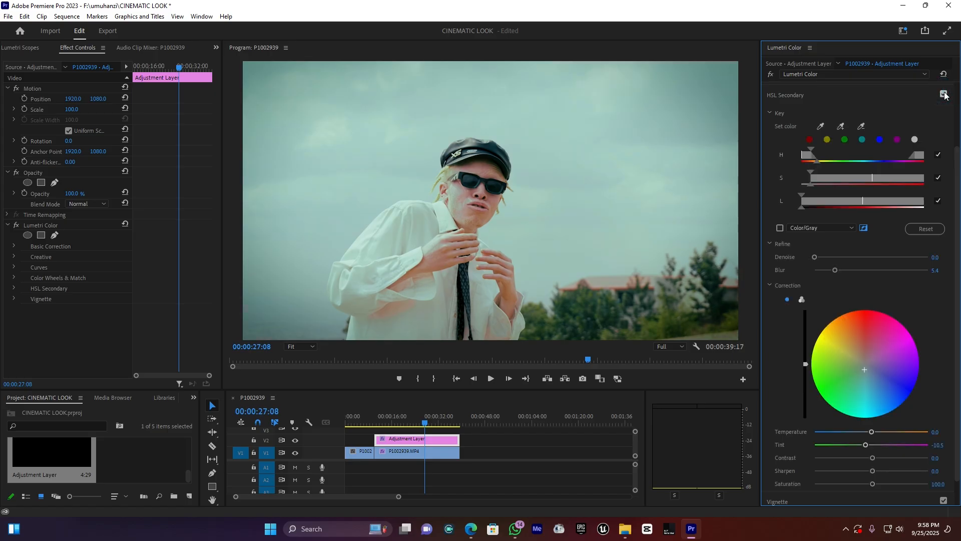
{"action": "left_click", "coordinate": [944, 94]}
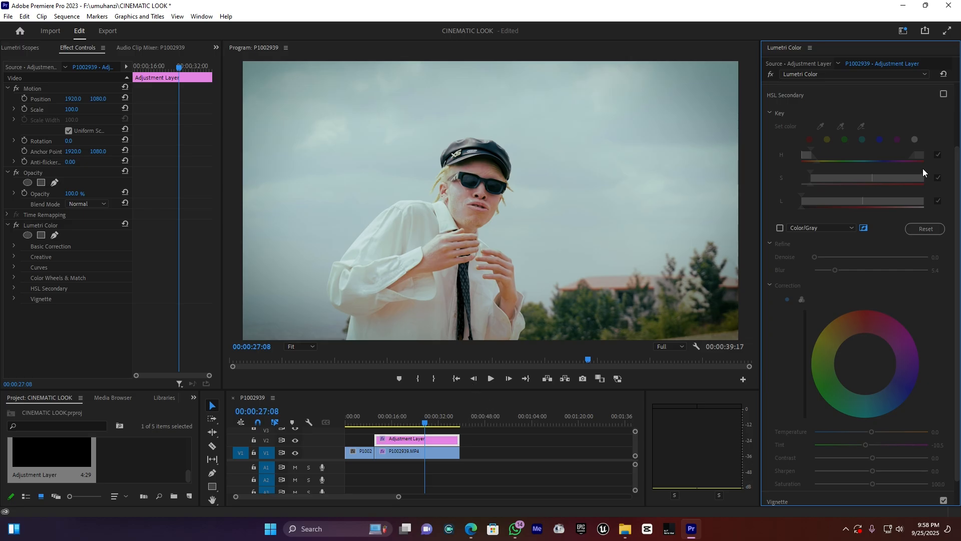
{"action": "left_click", "coordinate": [944, 94]}
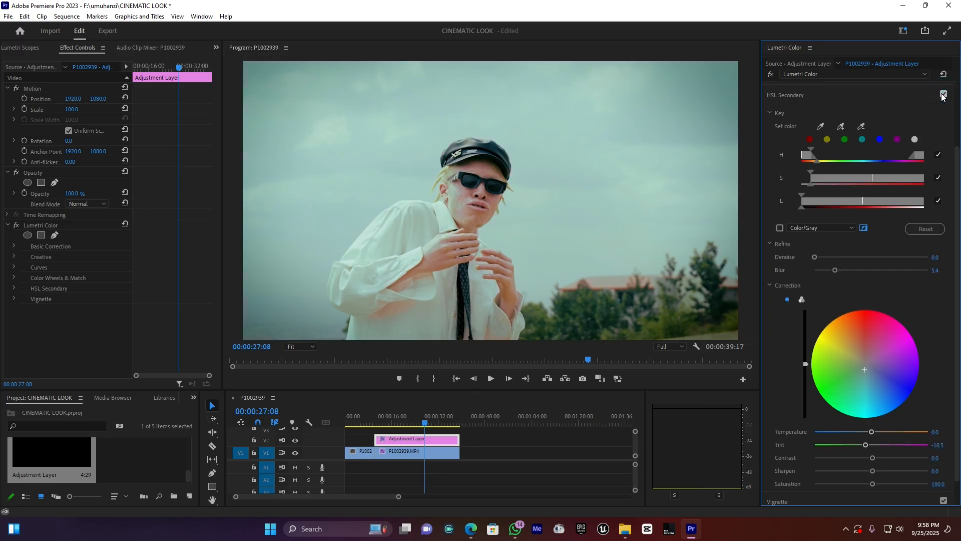
{"action": "scroll", "coordinate": [954, 336], "scroll_direction": "down", "scroll_amount": 2}
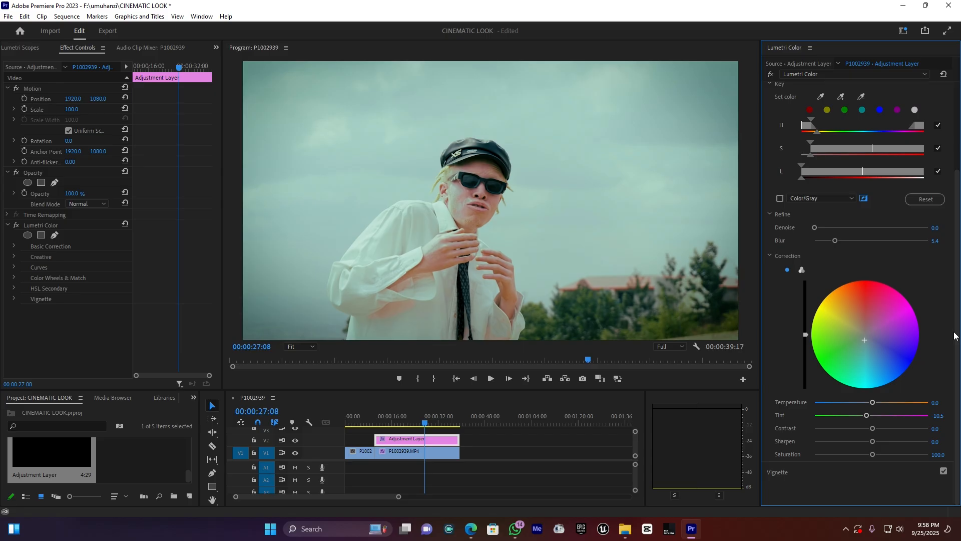
Set the contrast of the adjustment layer's HSL Secondary correction to 39.5 and check the look on the close-up at 00:00:22:19.
{"action": "left_click_drag", "start_coordinate": [873, 428], "coordinate": [893, 433]}
{"action": "left_click", "coordinate": [396, 424]}
{"action": "left_click_drag", "start_coordinate": [397, 423], "coordinate": [411, 422]}
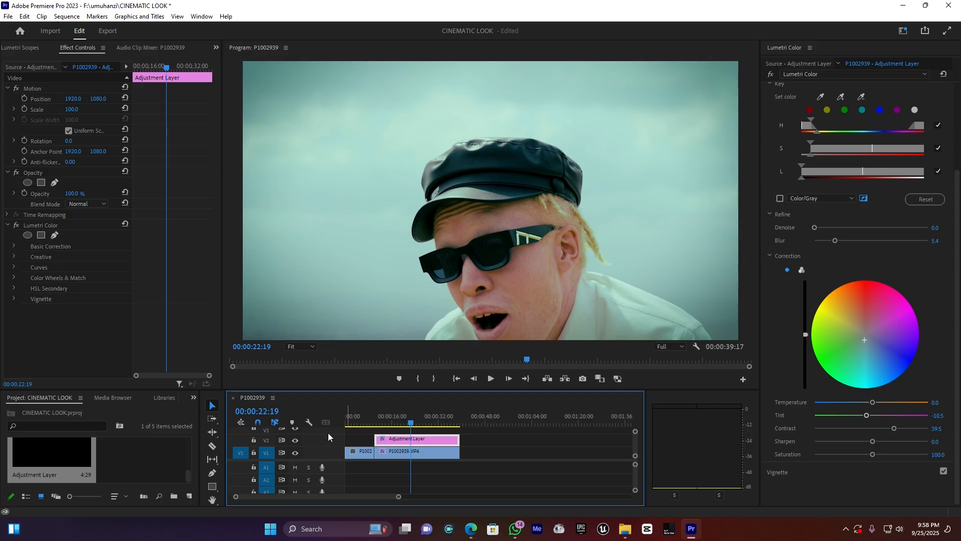
Compare the close-up with and without the adjustment layer's track and the Lumetri Color effect on P1002939.MP4.
{"action": "left_click", "coordinate": [295, 441]}
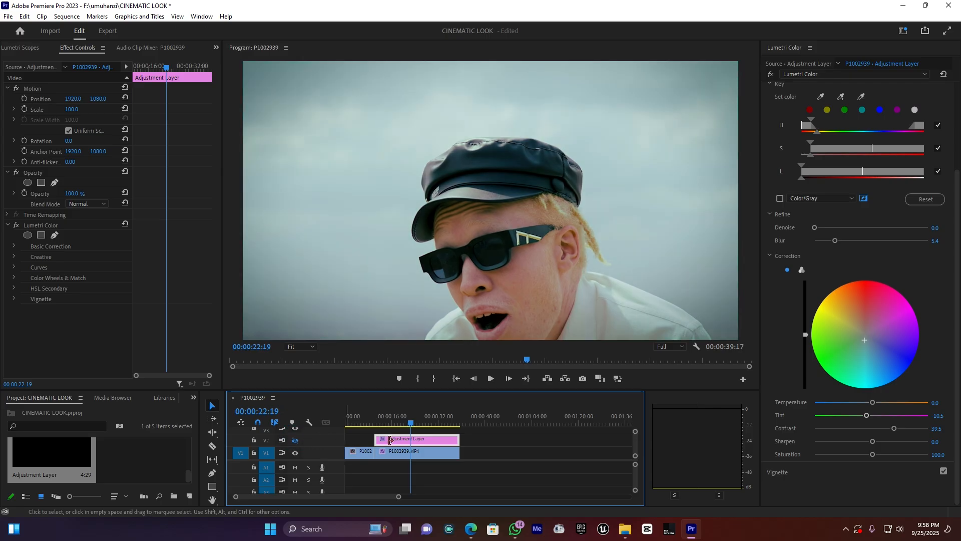
{"action": "left_click", "coordinate": [400, 455]}
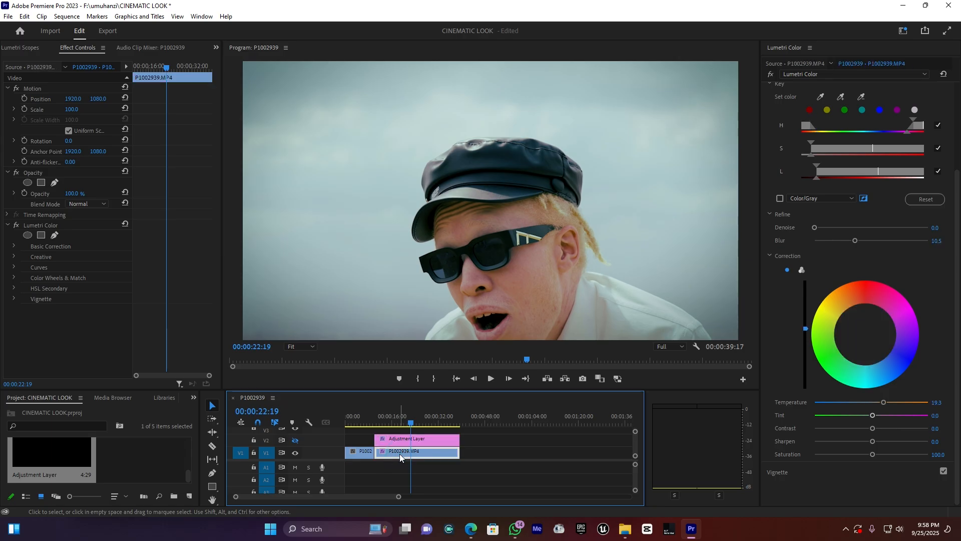
{"action": "left_click", "coordinate": [15, 225]}
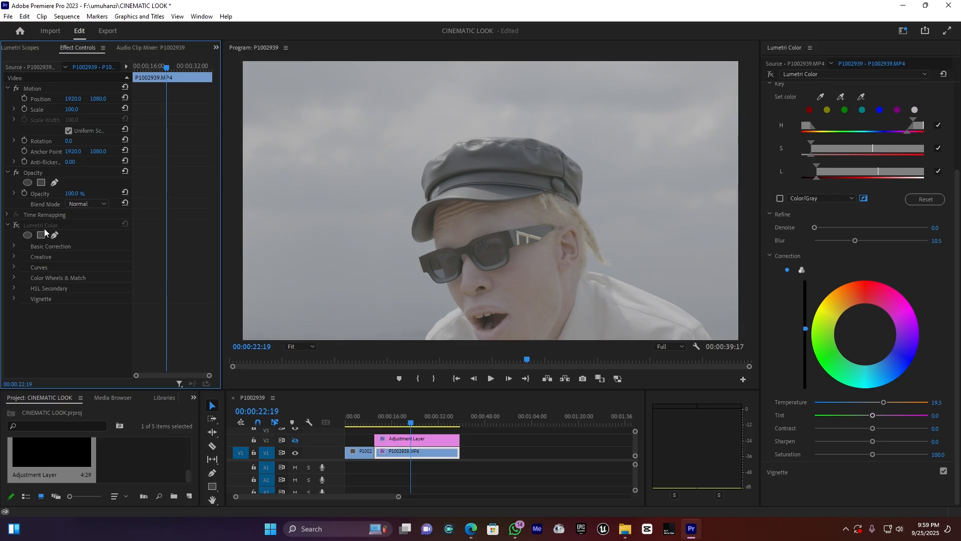
{"action": "left_click", "coordinate": [16, 225]}
{"action": "left_click", "coordinate": [296, 440]}
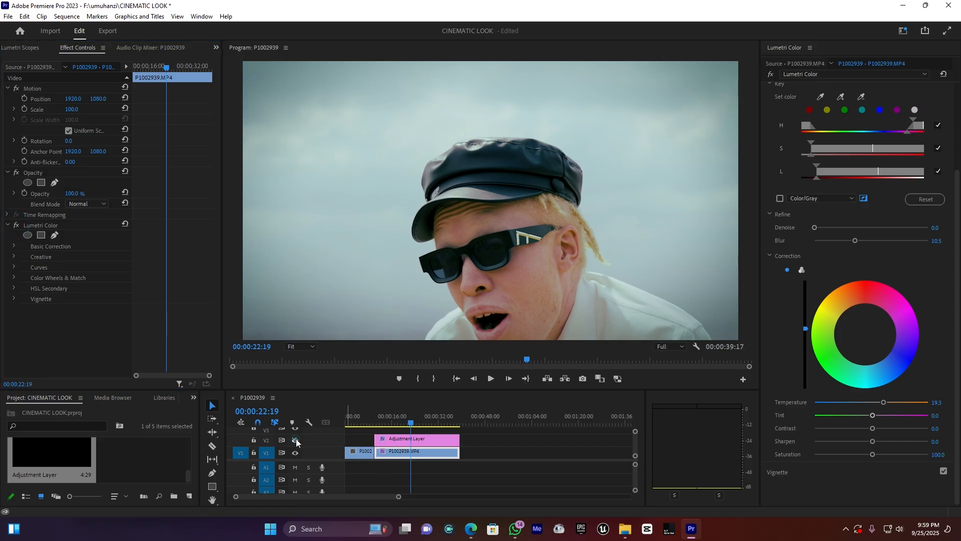
{"action": "left_click", "coordinate": [296, 440]}
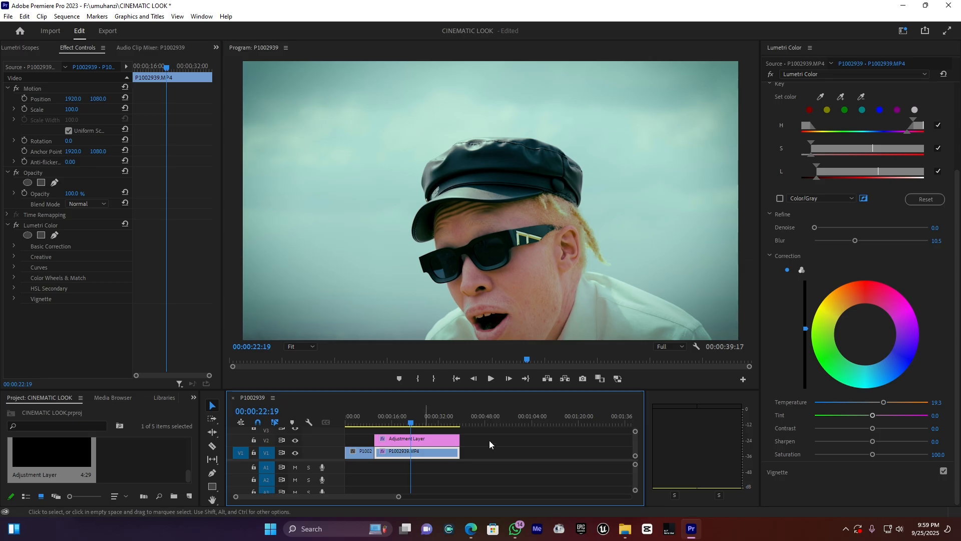
Copy the Lumetri Color effect from P1002939.MP4 onto P1002938.MP4 and extend the adjustment layer's start to cover that first clip.
{"action": "left_click", "coordinate": [412, 453]}
{"action": "left_click", "coordinate": [354, 417]}
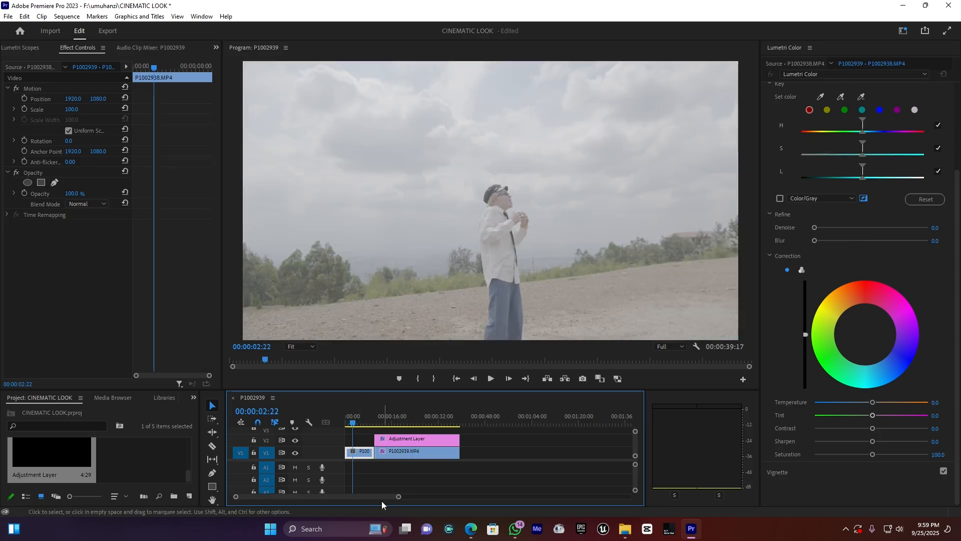
{"action": "left_click", "coordinate": [382, 497]}
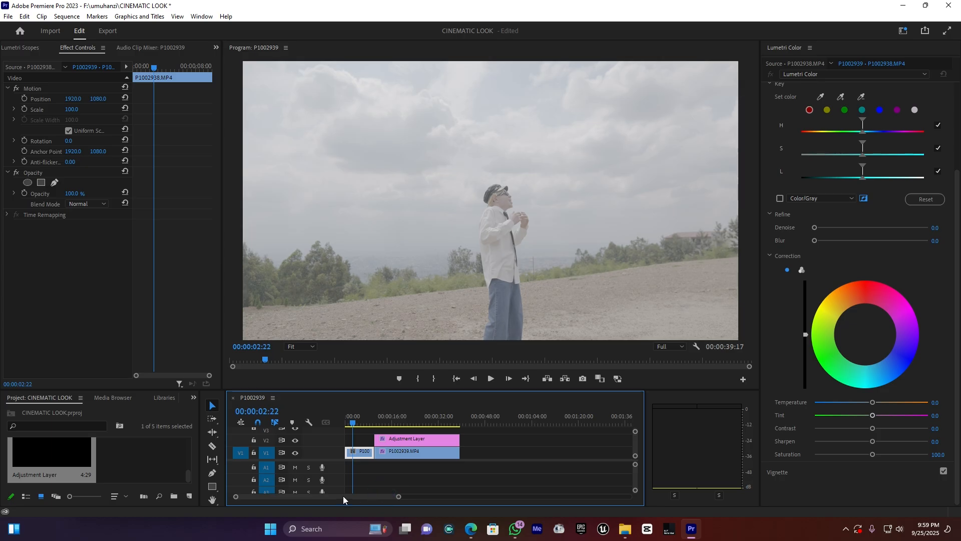
{"action": "left_click", "coordinate": [403, 452]}
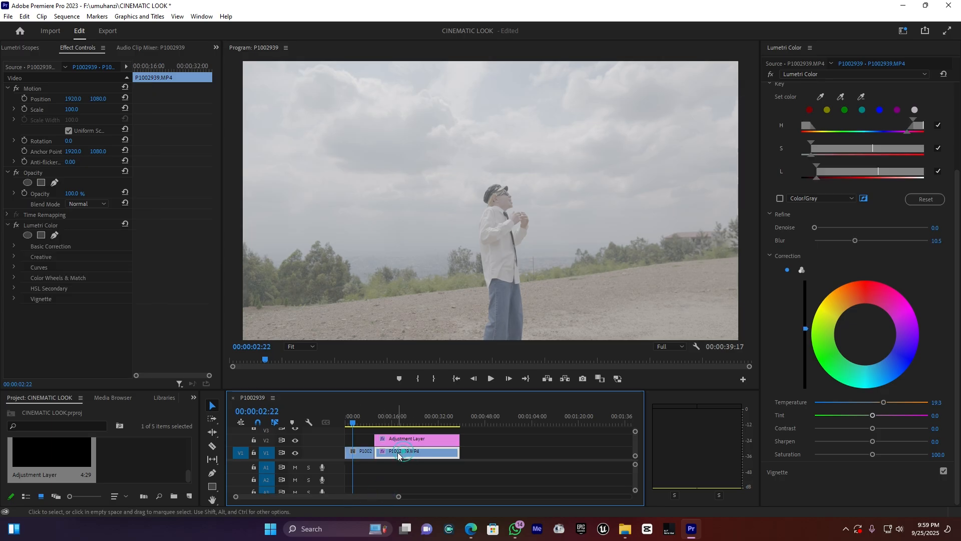
{"action": "left_click", "coordinate": [50, 226]}
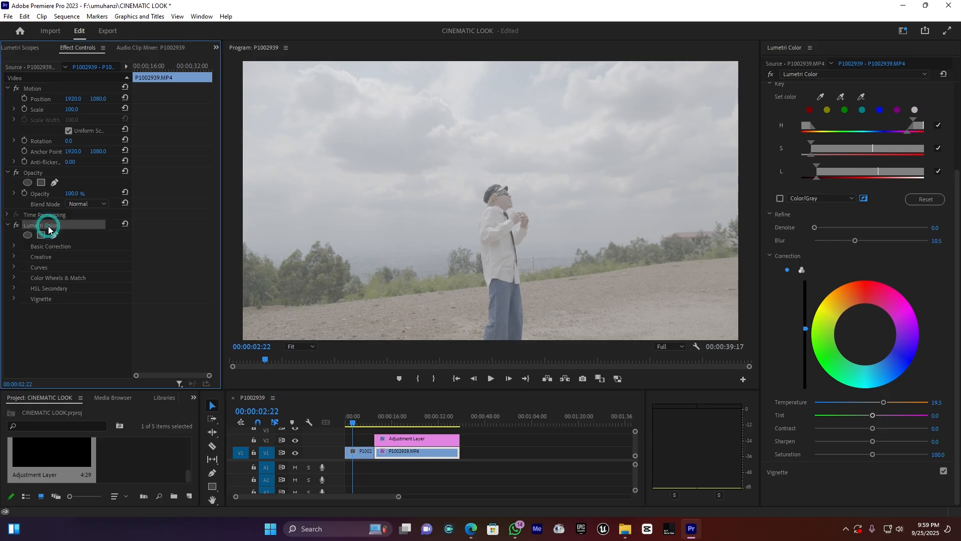
{"action": "left_click", "coordinate": [355, 452]}
{"action": "key", "text": "ctrl+v"}
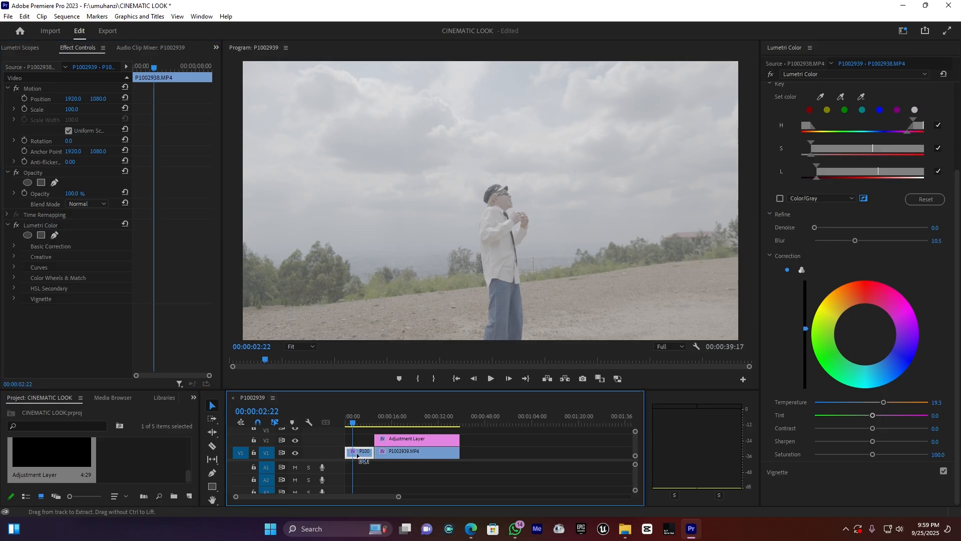
{"action": "left_click_drag", "start_coordinate": [375, 440], "coordinate": [310, 439]}
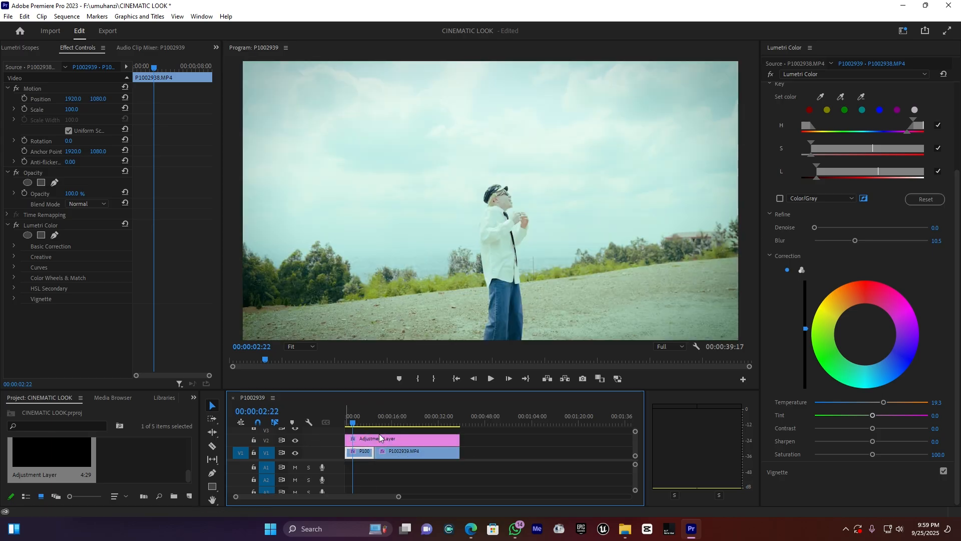
Lower the Basic Correction highlights of P1002938.MP4 to -28.9.
{"action": "left_click", "coordinate": [362, 453]}
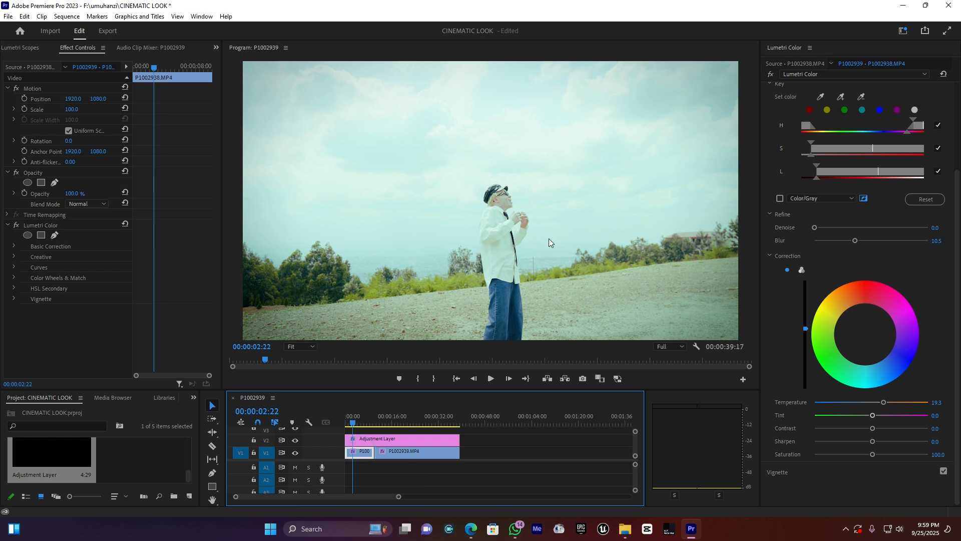
{"action": "key", "text": "Left"}
{"action": "key", "text": "Left"}
{"action": "key", "text": "Left"}
{"action": "scroll", "coordinate": [796, 137], "scroll_direction": "up", "scroll_amount": 3}
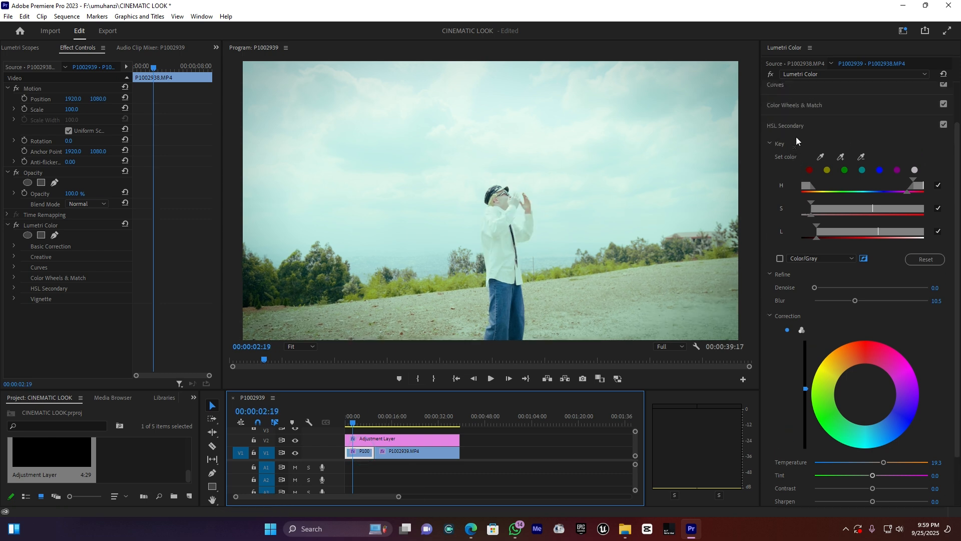
{"action": "scroll", "coordinate": [794, 141], "scroll_direction": "up", "scroll_amount": 1}
{"action": "left_click", "coordinate": [815, 92]}
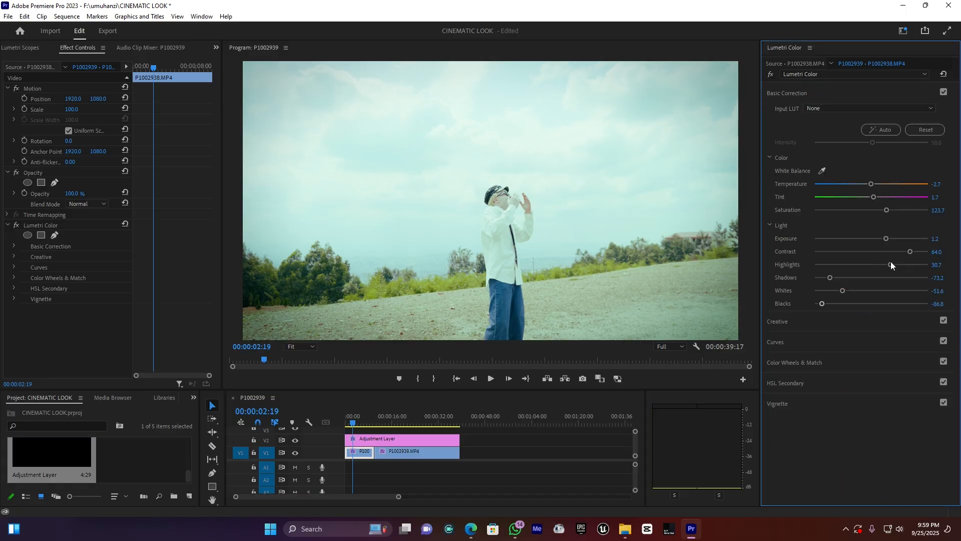
{"action": "left_click_drag", "start_coordinate": [875, 262], "coordinate": [852, 267]}
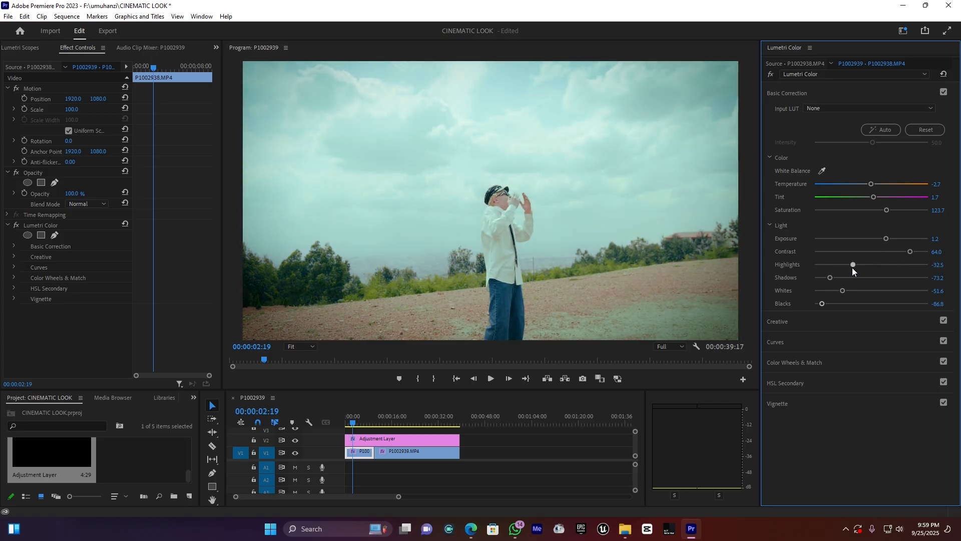
Reduce the exposure of P1002938.MP4 to 0.8 and check the grade at other points in the sequence.
{"action": "left_click", "coordinate": [364, 418]}
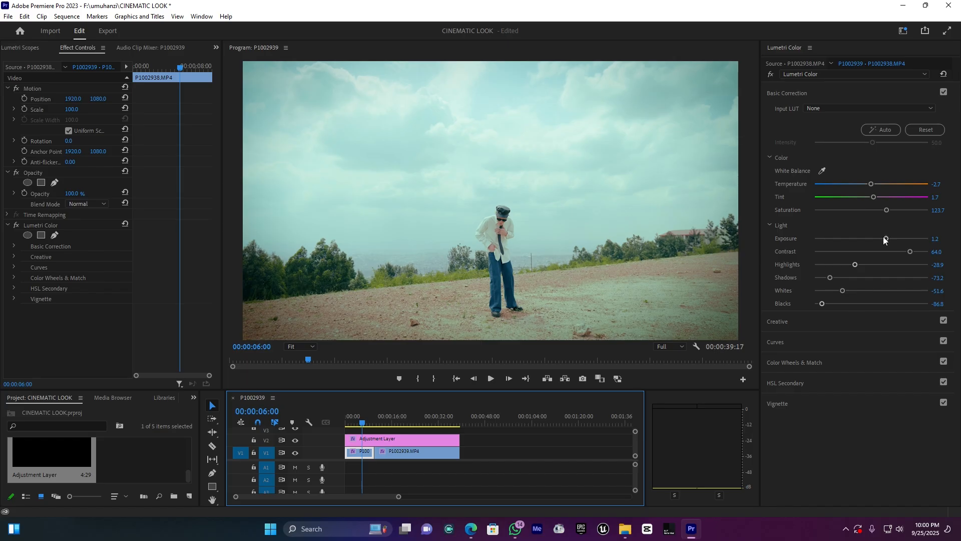
{"action": "left_click_drag", "start_coordinate": [883, 238], "coordinate": [880, 239]}
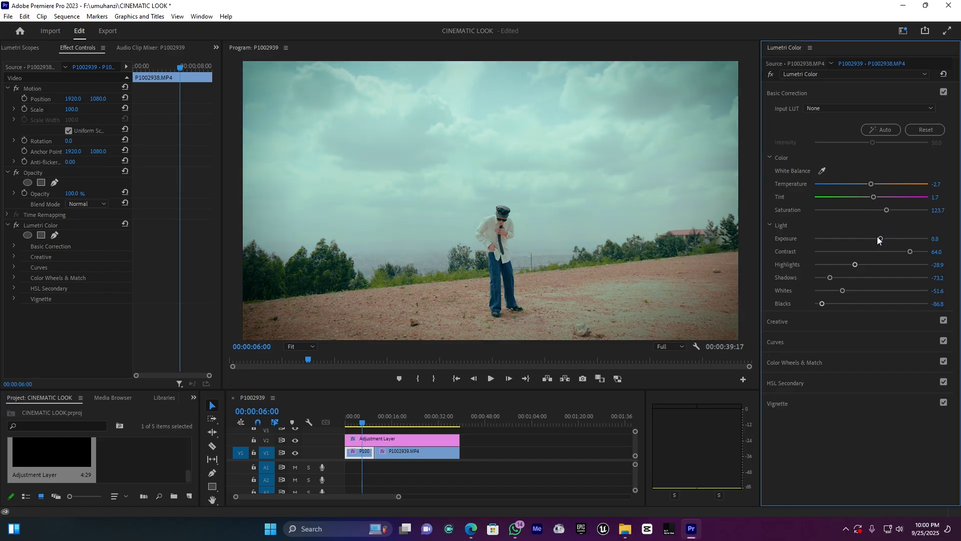
{"action": "left_click", "coordinate": [350, 415]}
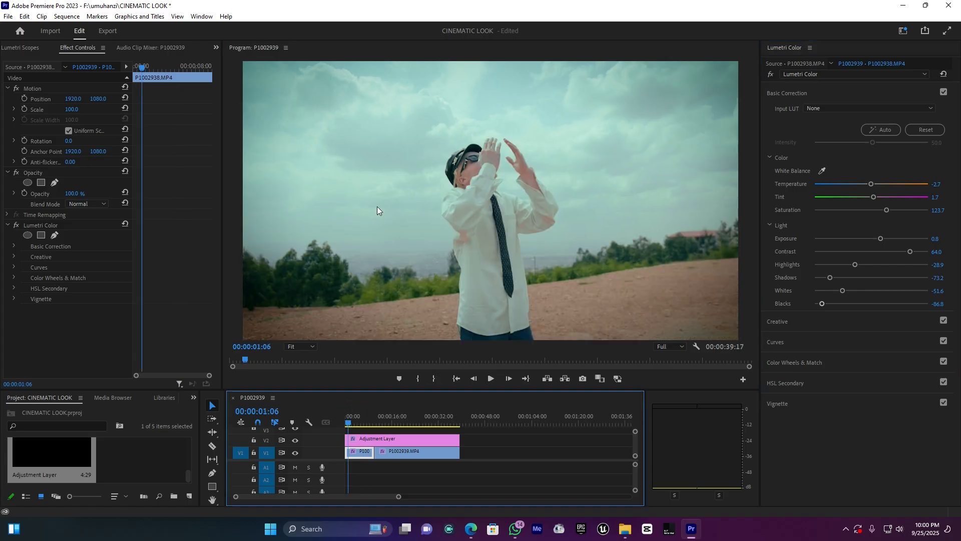
{"action": "left_click", "coordinate": [405, 421]}
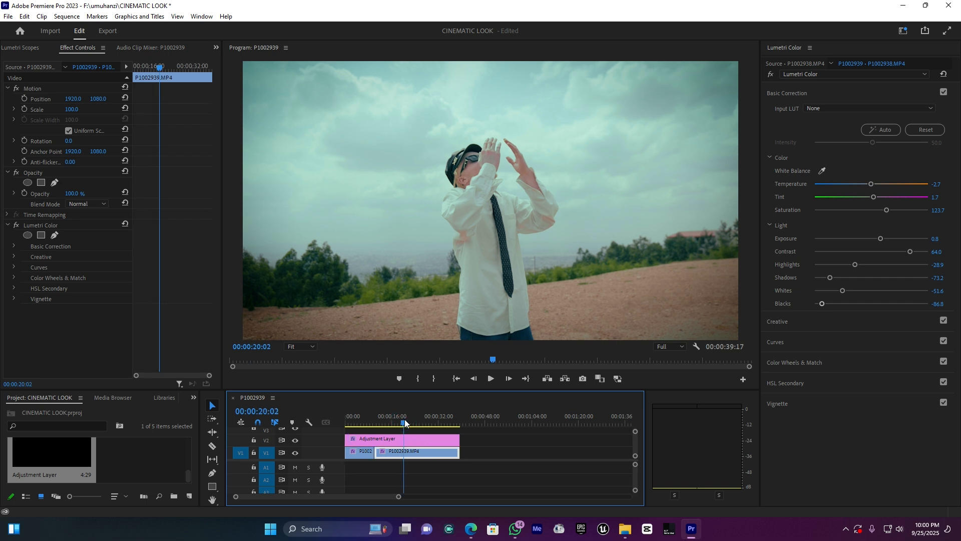